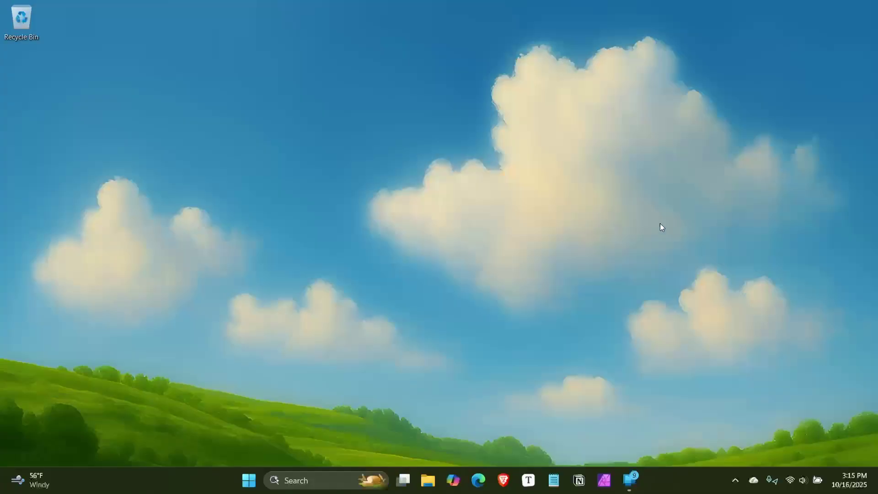
Open Edge, go to onedrive.com and dismiss the subscription promotion with Get started
click(487, 487)
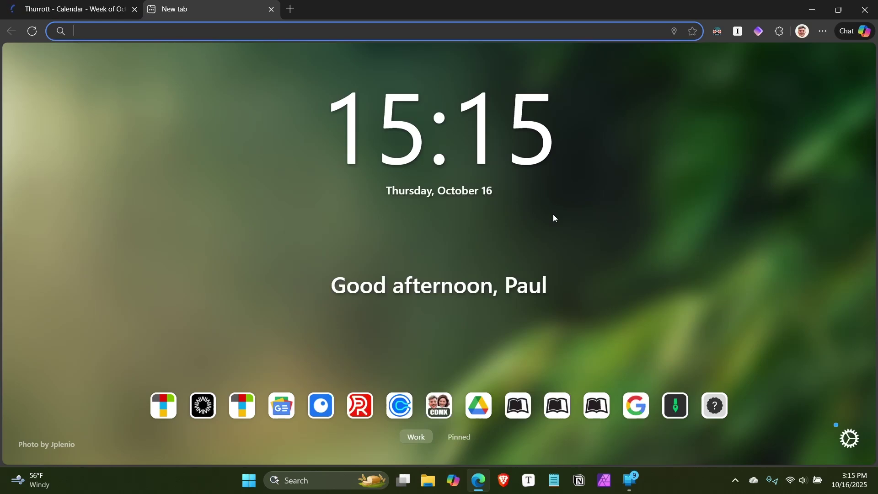
text(oen)
key(BackSpace)
key(BackSpace)
text(ned)
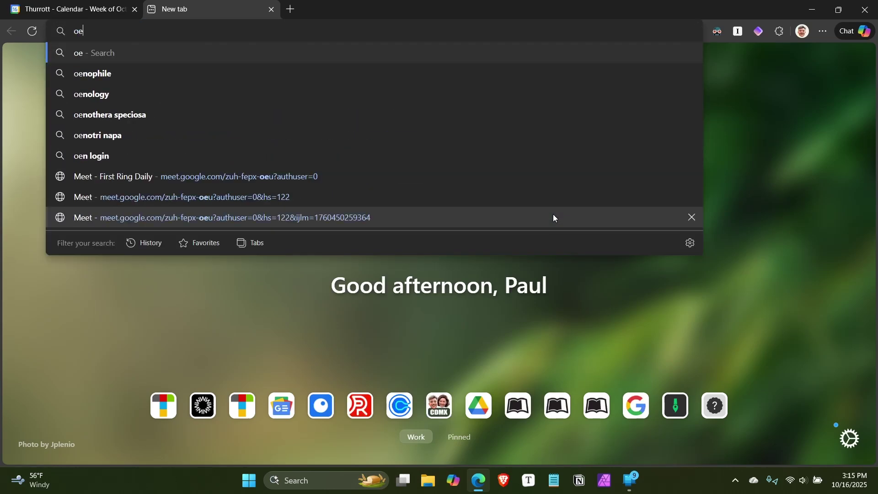
text(rive.com)
key(Return)
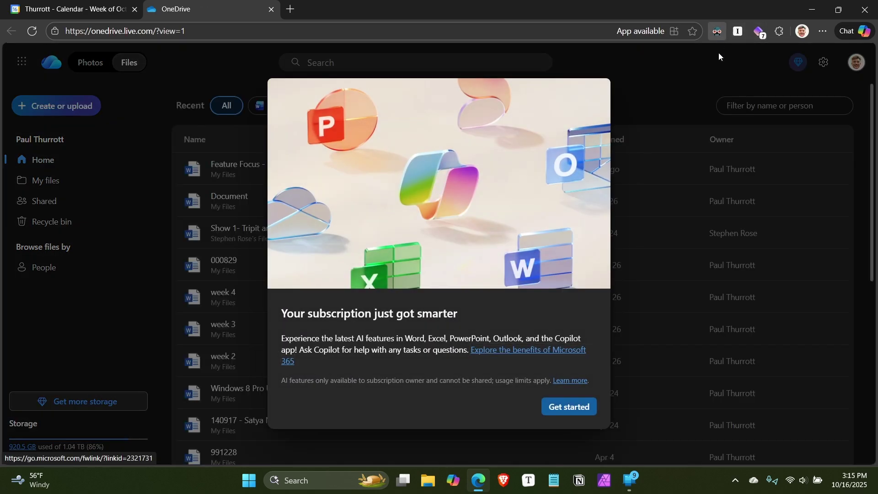
click(717, 31)
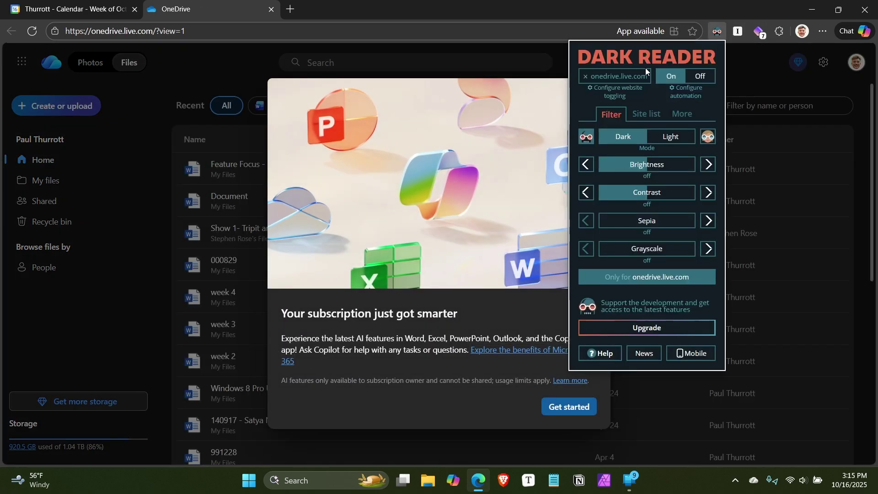
click(577, 412)
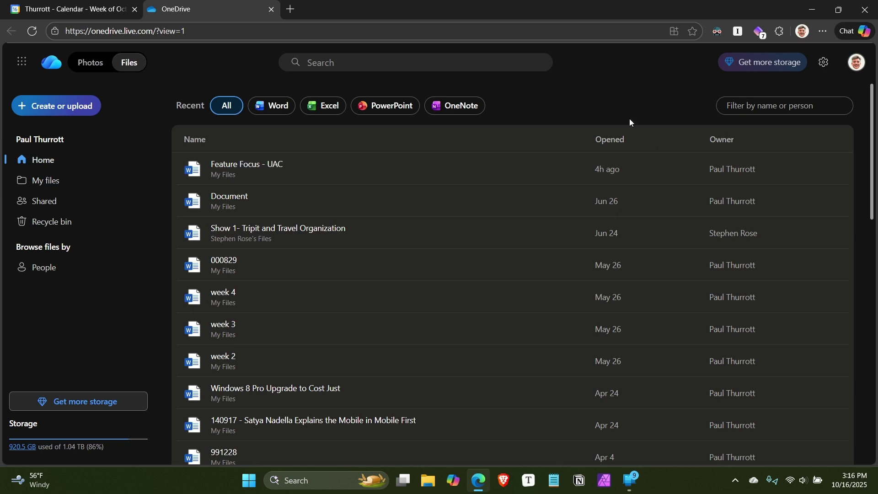
Switch OneDrive to Photos and scroll through the October 2025 Gallery grid
click(96, 64)
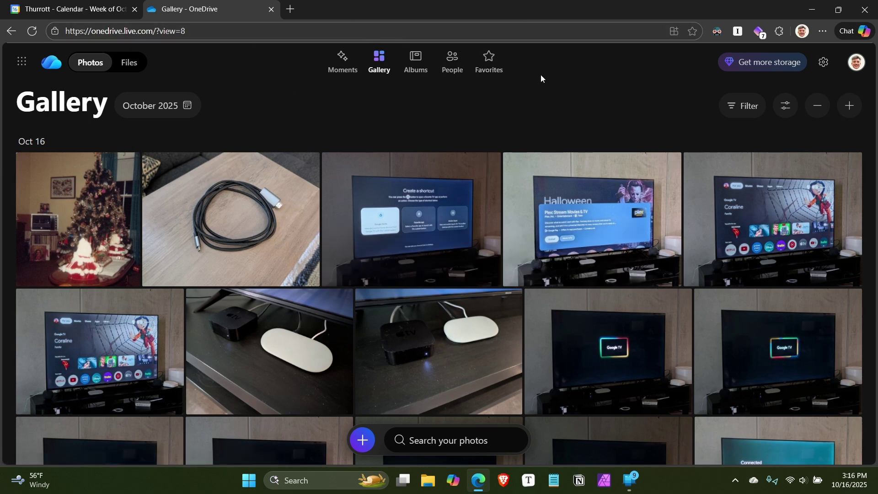
scroll(504, 273, down, 5)
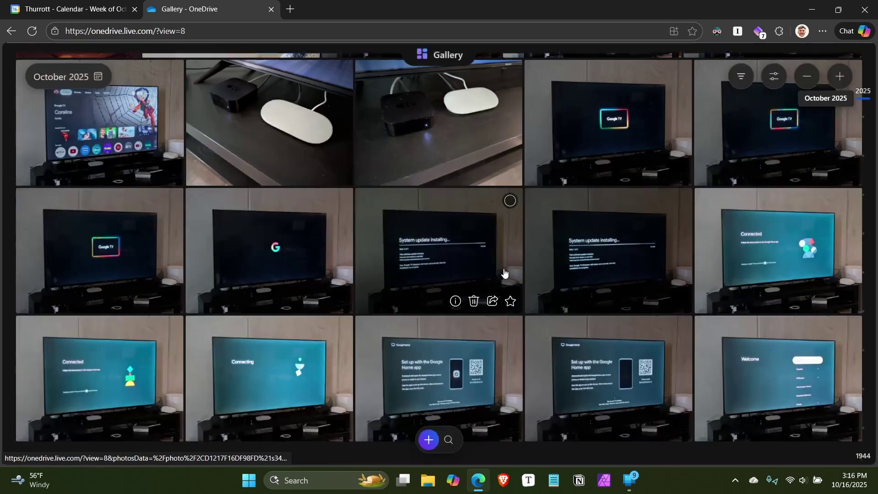
scroll(504, 273, down, 15)
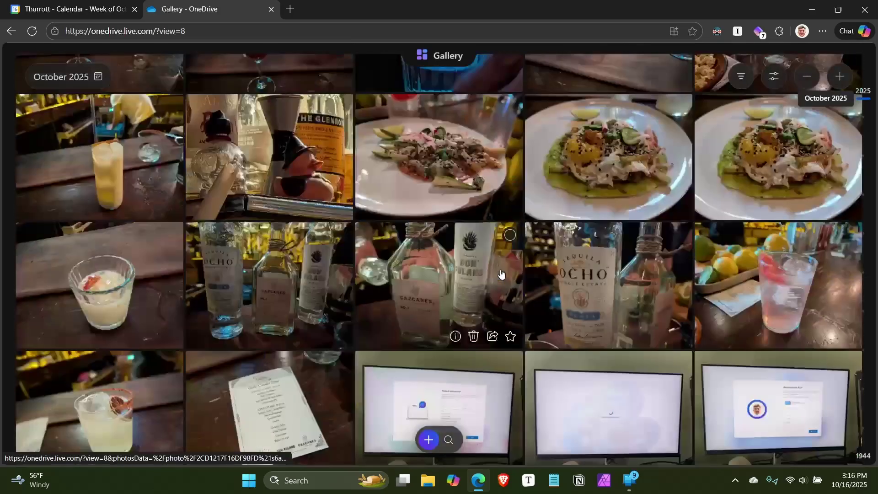
scroll(501, 274, up, 3)
scroll(501, 274, down, 8)
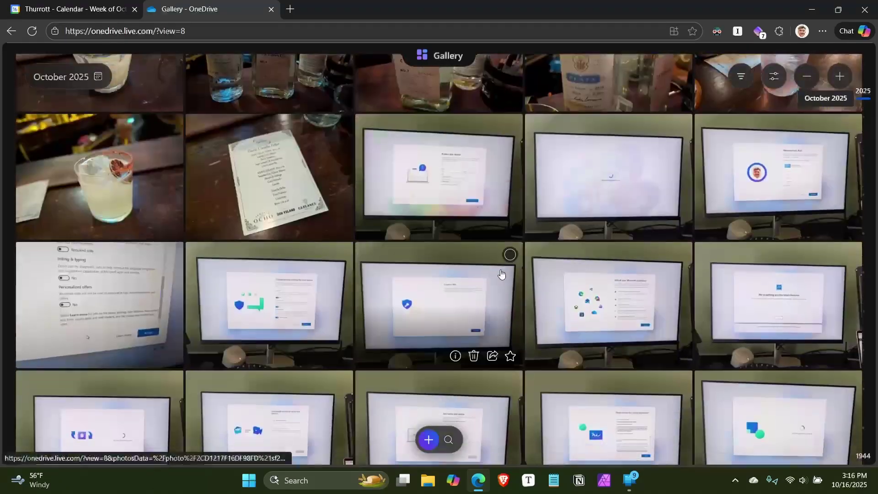
scroll(501, 273, down, 15)
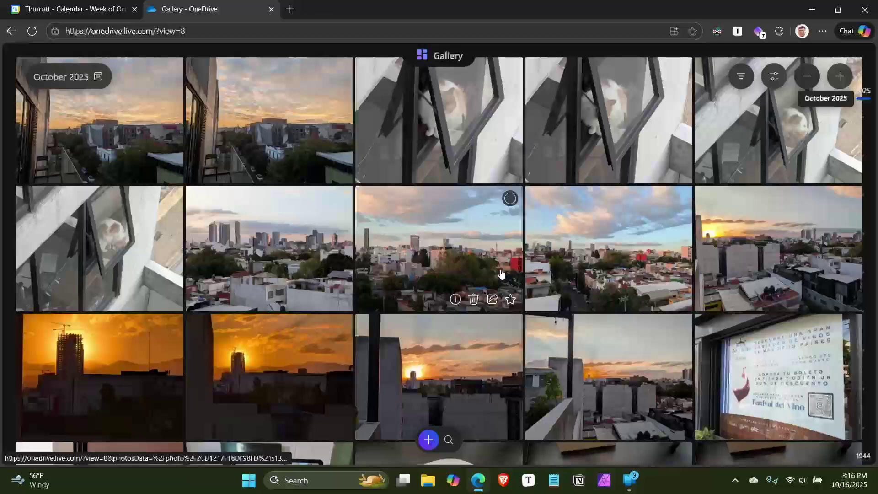
scroll(501, 273, down, 3)
scroll(504, 270, up, 15)
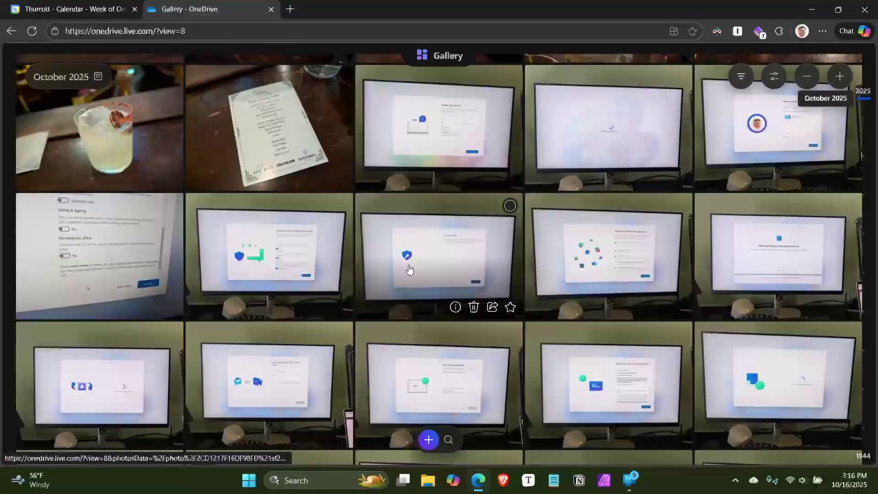
scroll(409, 270, up, 5)
scroll(411, 266, up, 10)
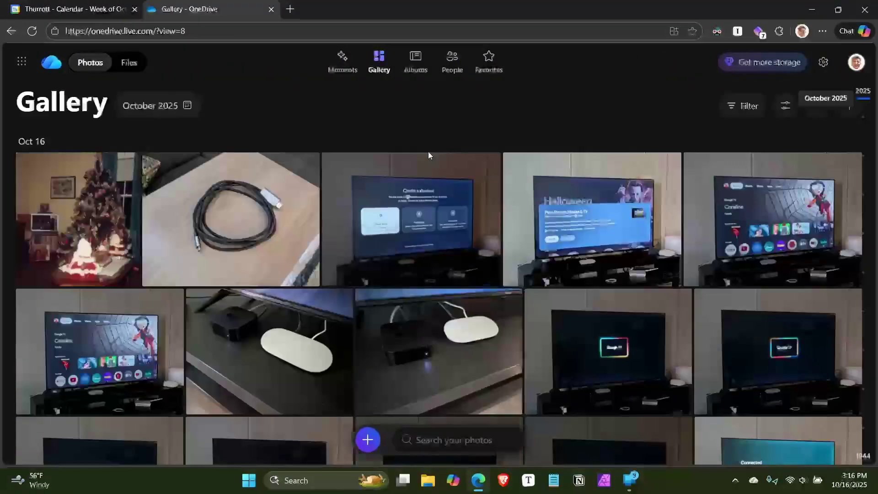
Open the Moments view and scroll through its photo memories
click(342, 62)
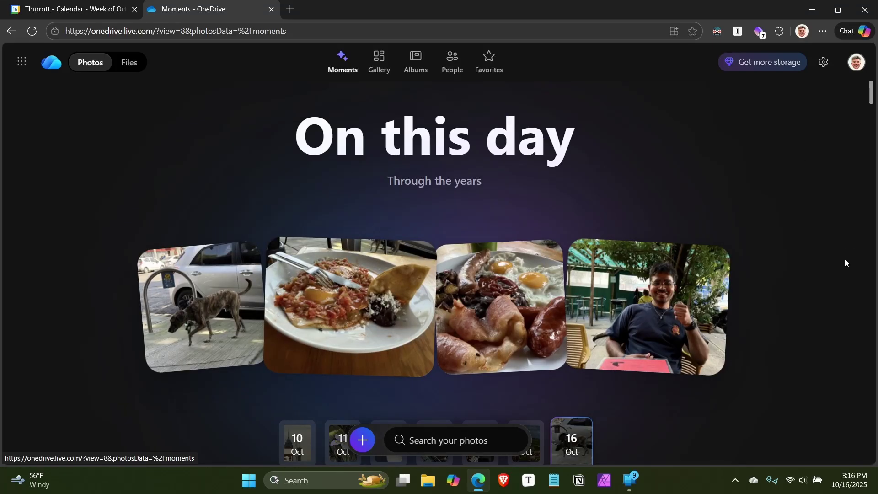
scroll(844, 259, down, 4)
scroll(844, 259, up, 2)
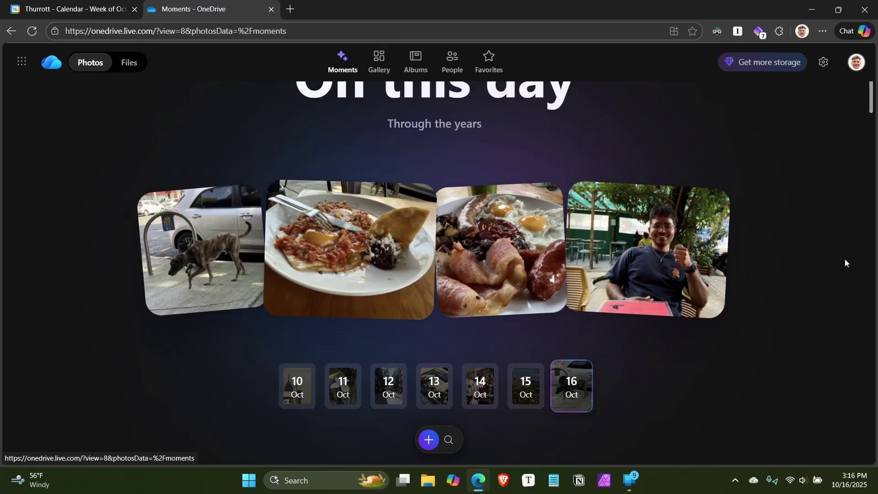
scroll(845, 258, up, 1)
scroll(844, 259, down, 5)
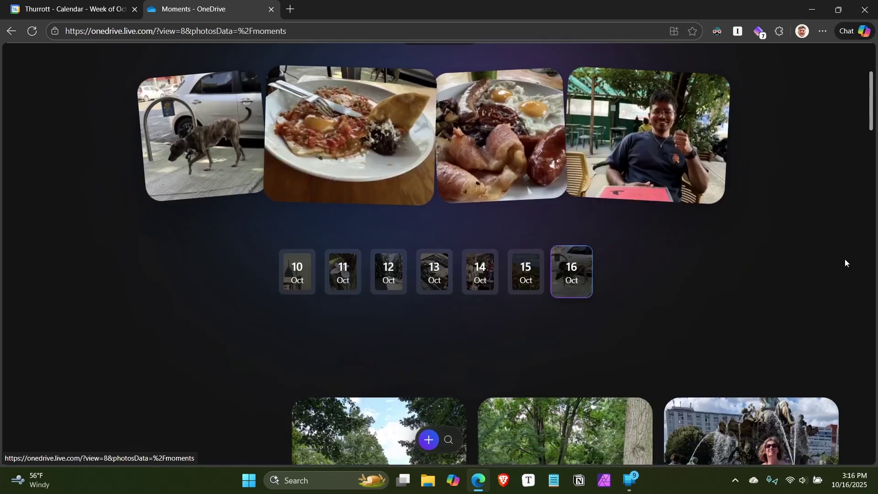
scroll(844, 259, up, 5)
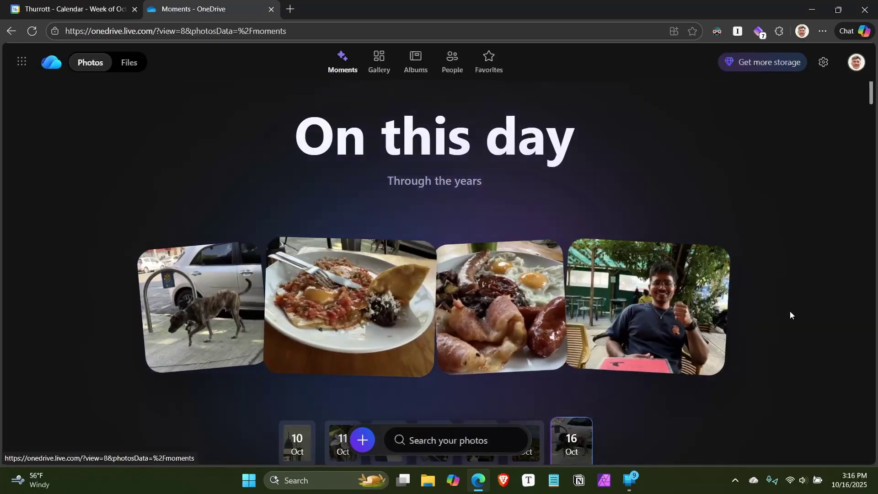
scroll(805, 306, down, 5)
scroll(826, 308, down, 4)
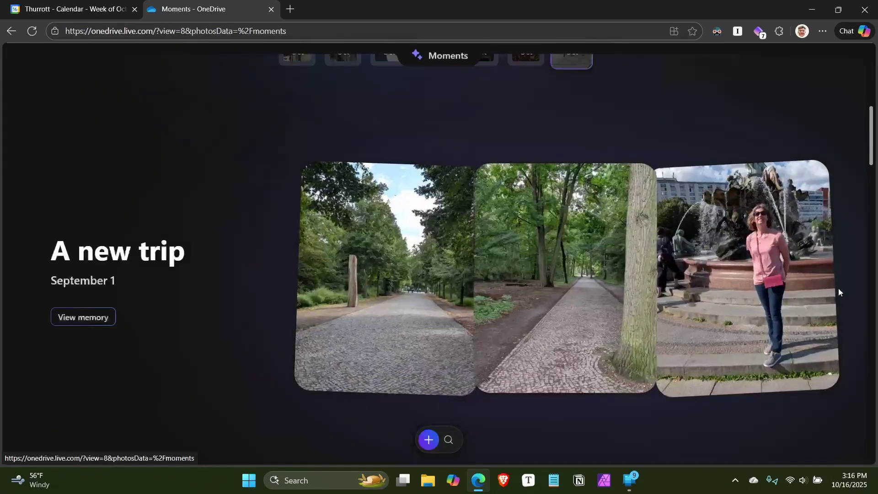
scroll(838, 288, down, 5)
scroll(844, 307, down, 10)
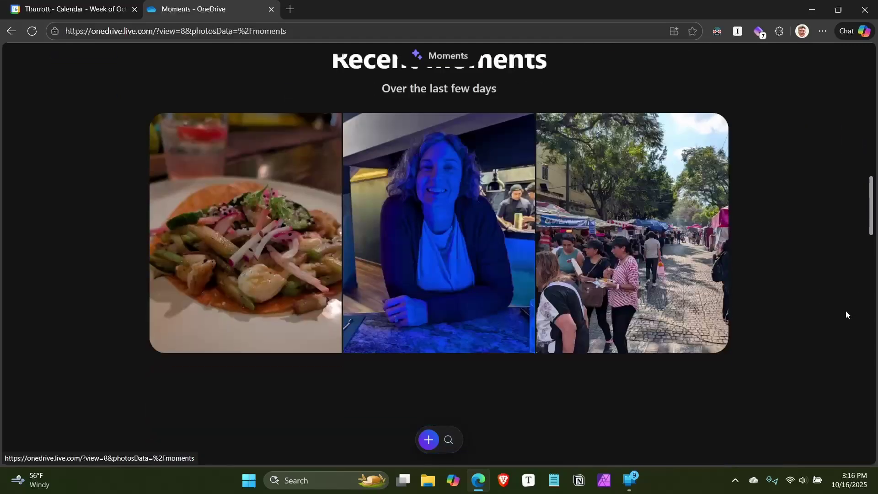
scroll(833, 304, down, 8)
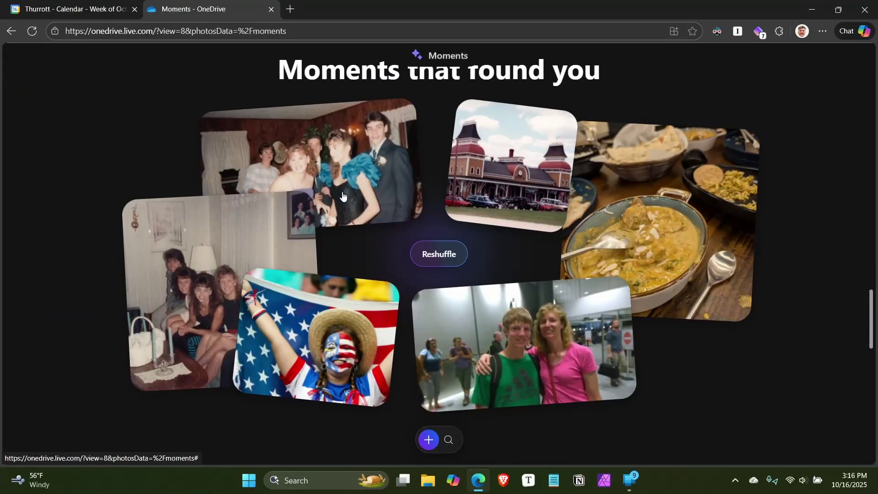
scroll(801, 211, down, 10)
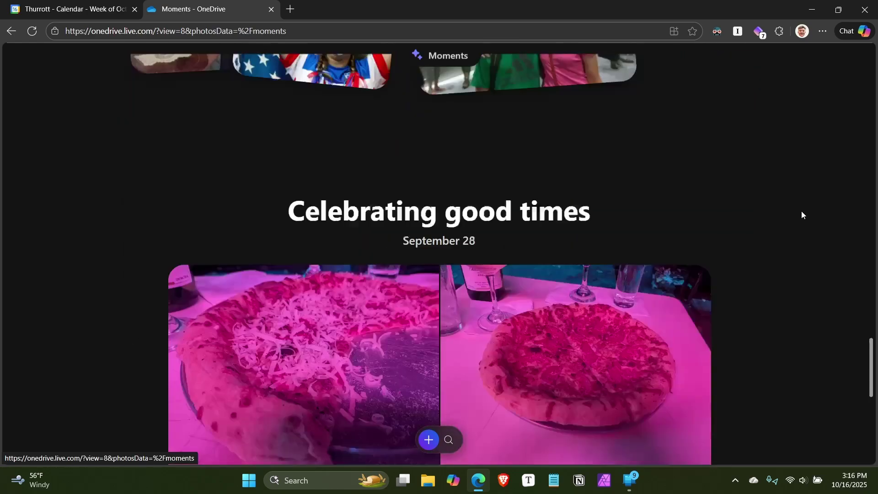
scroll(801, 213, up, 15)
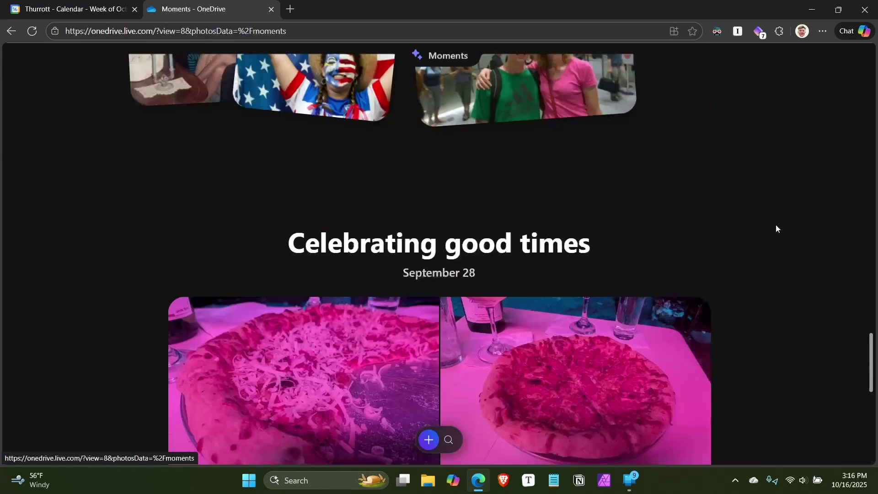
scroll(757, 228, up, 5)
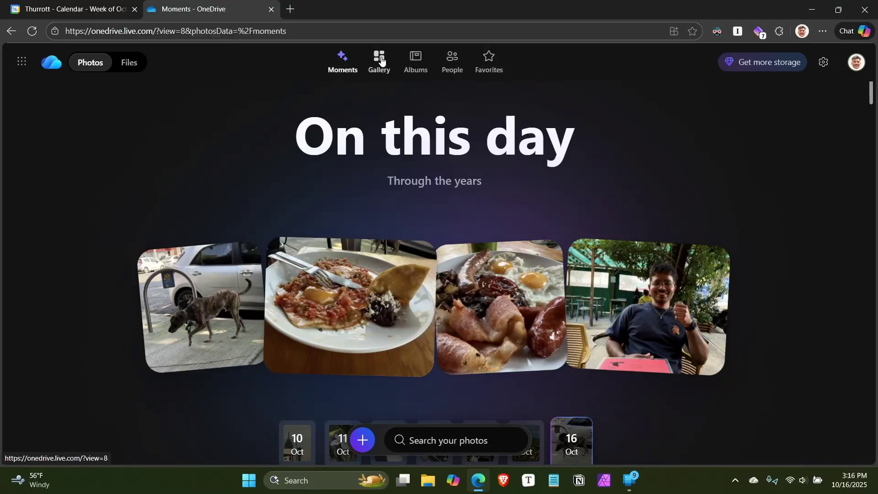
Visit the Albums and People views, ending on the empty Favorites page
click(416, 64)
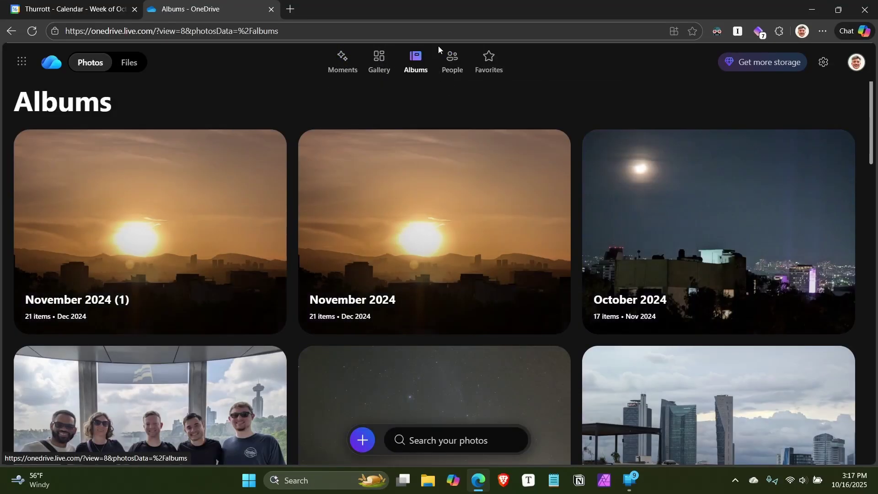
click(455, 67)
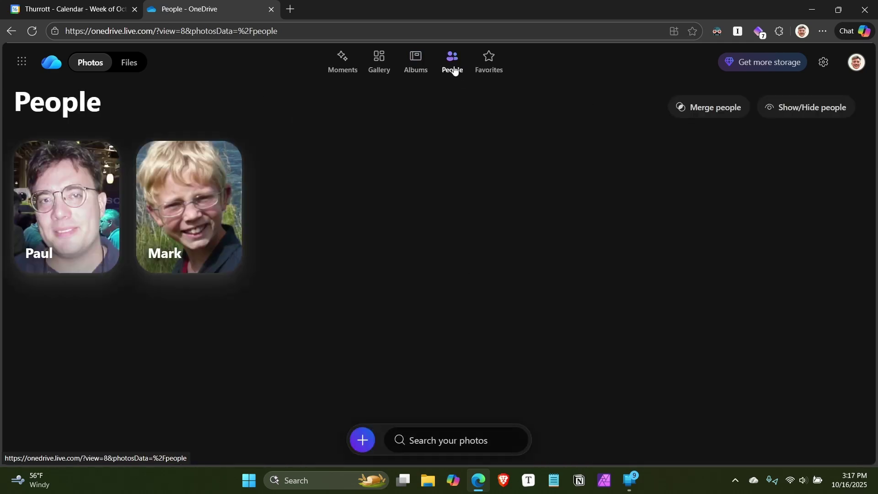
click(493, 68)
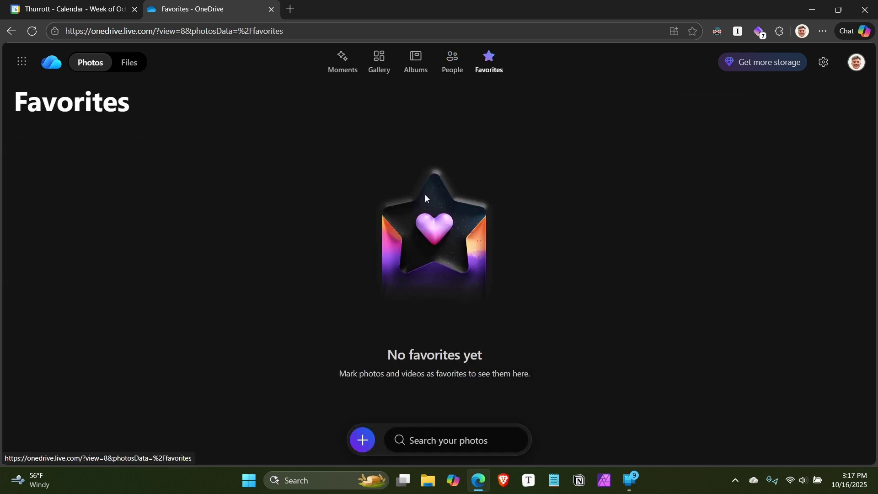
Return to Files, have Copilot summarize 'Feature Focus - UAC', then close the summary
click(127, 64)
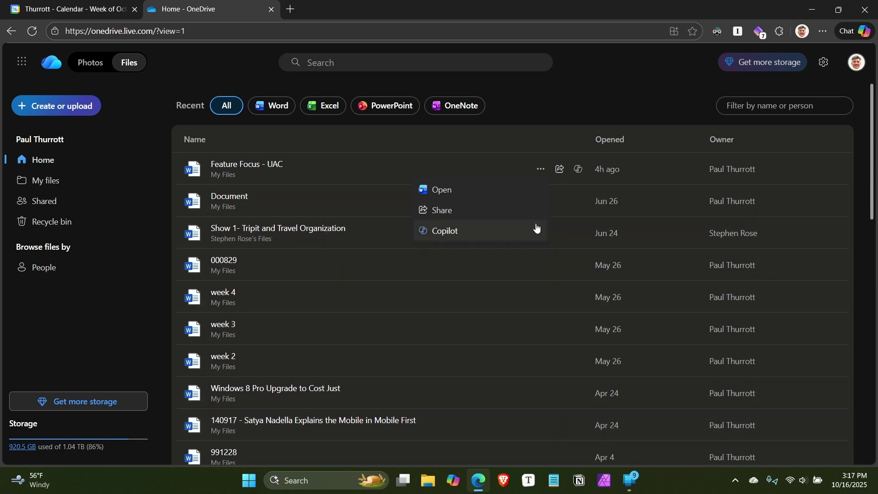
mouse_move(504, 236)
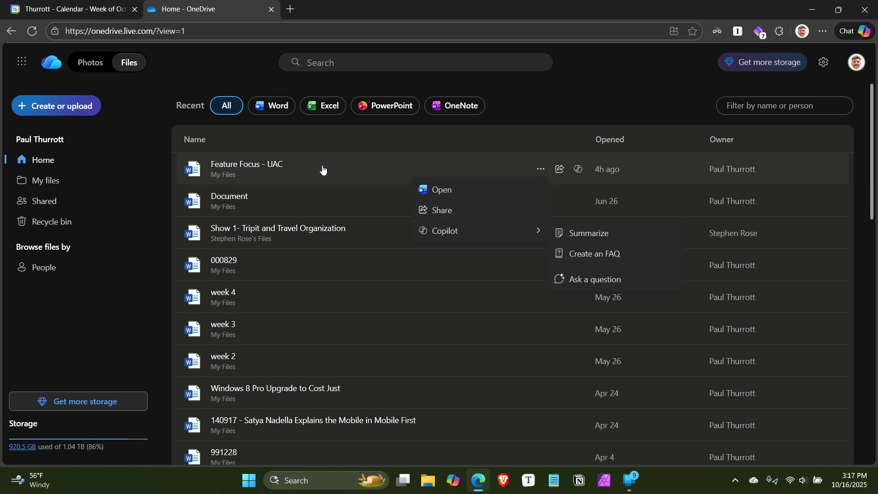
click(600, 236)
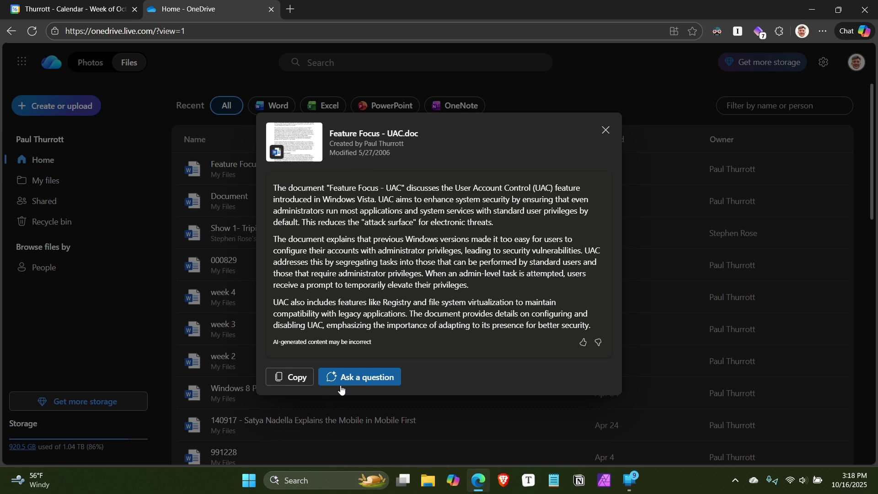
click(606, 131)
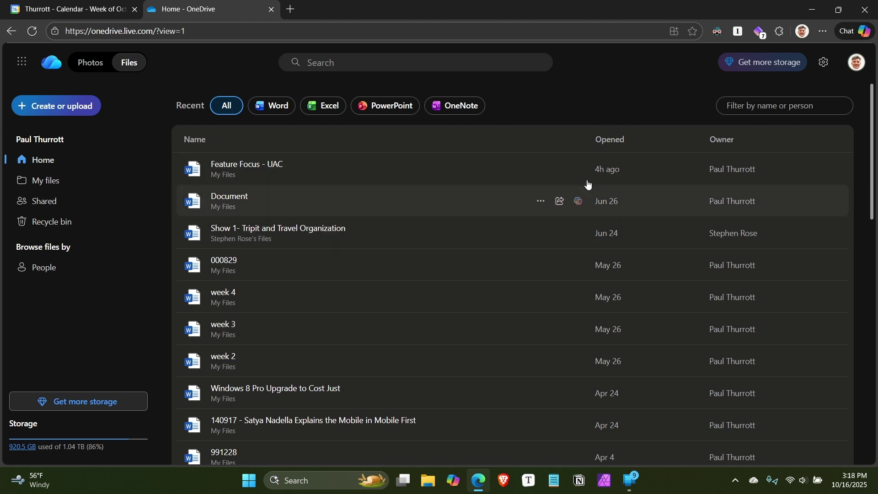
click(561, 170)
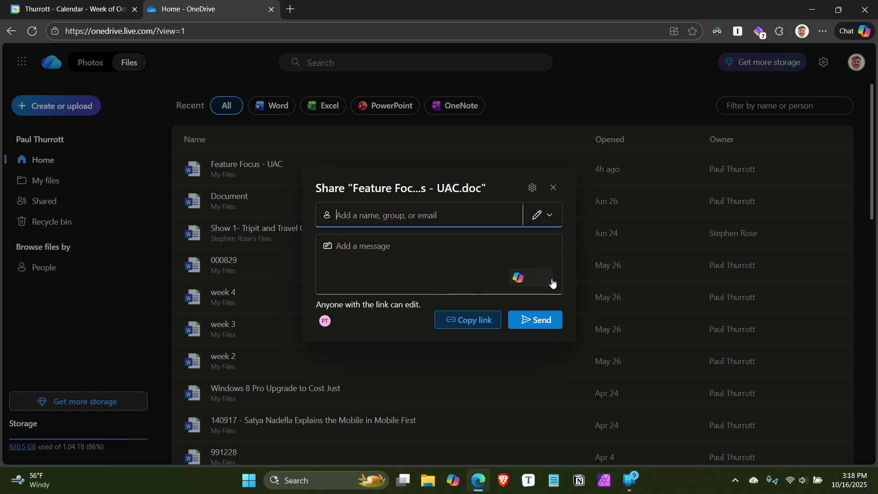
click(511, 283)
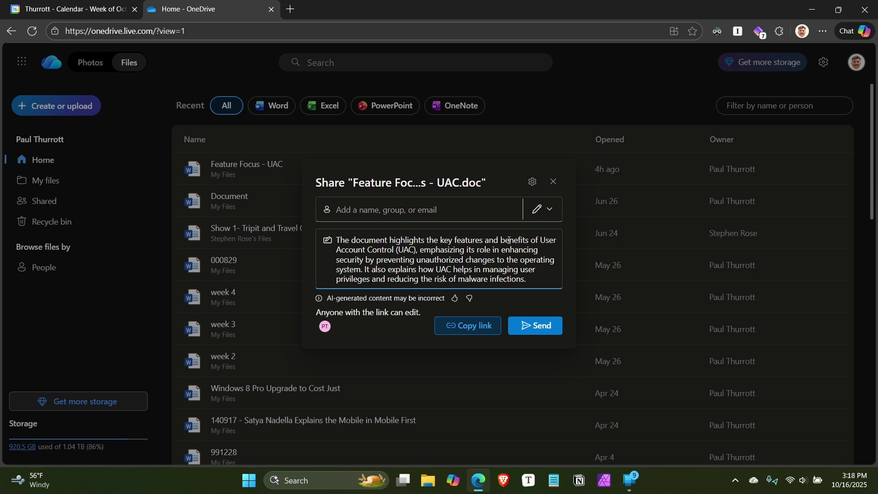
click(558, 189)
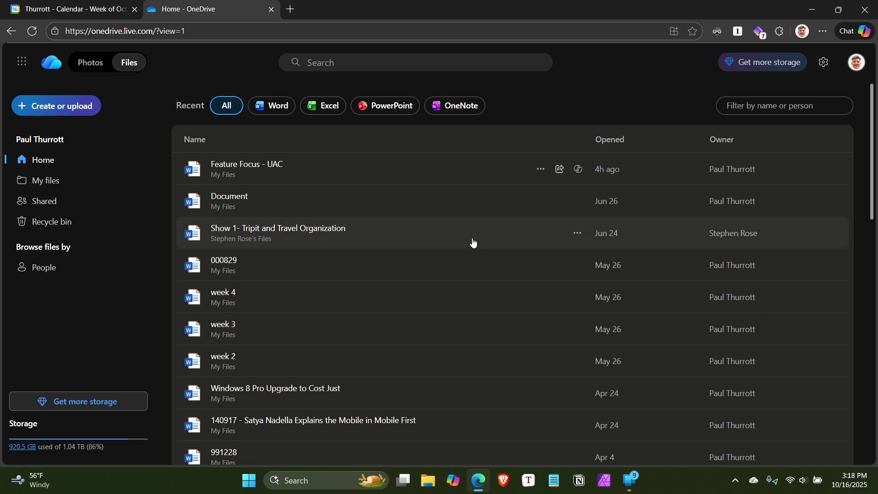
In Phone Link, clear the notification shade and view Feature Focus - UAC's actions in Files
key(alt+Tab)
key(alt+Tab)
key(alt+Tab)
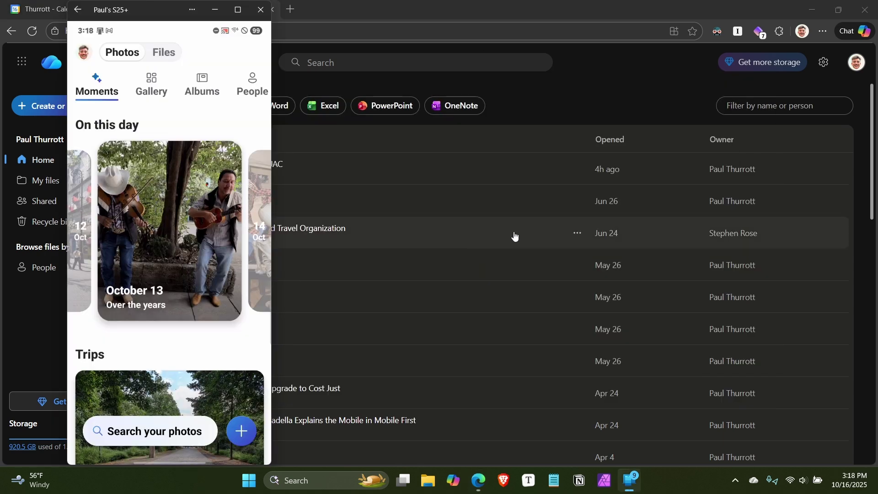
drag(170, 29, 169, 192)
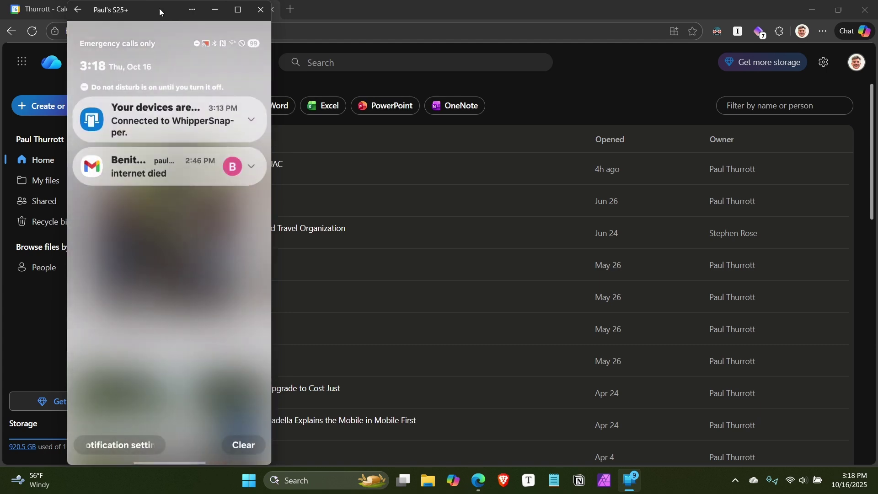
click(178, 275)
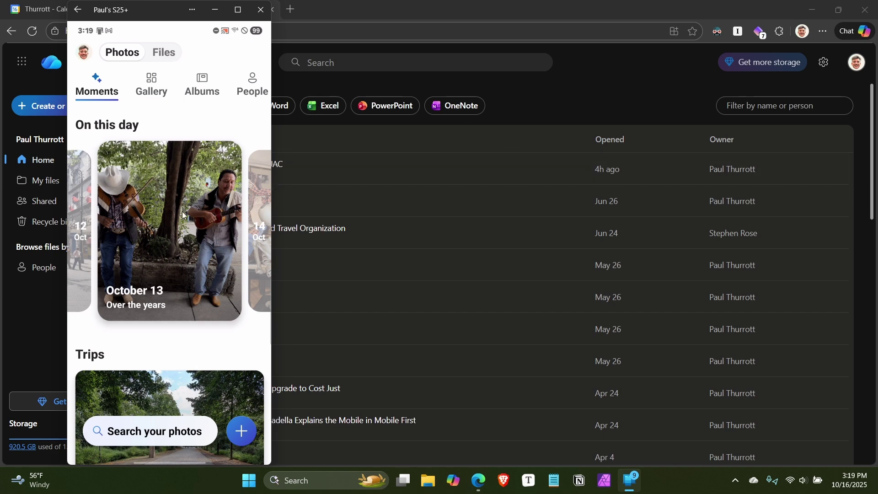
click(165, 53)
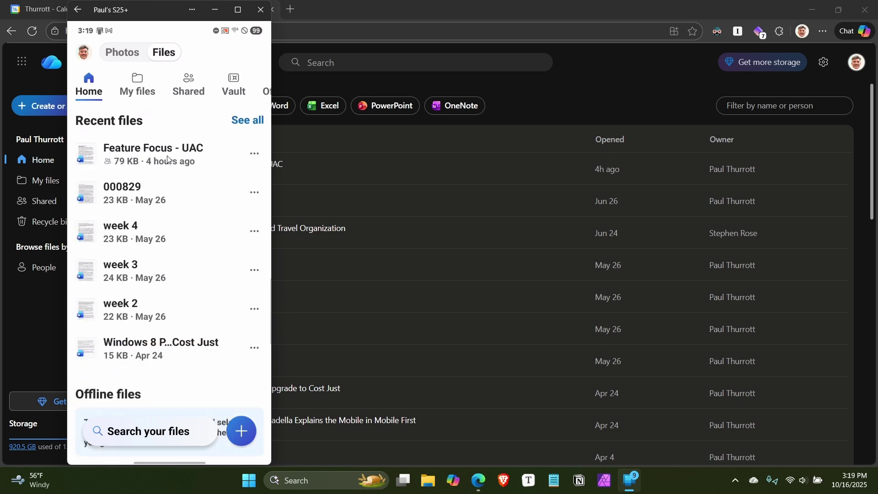
click(254, 155)
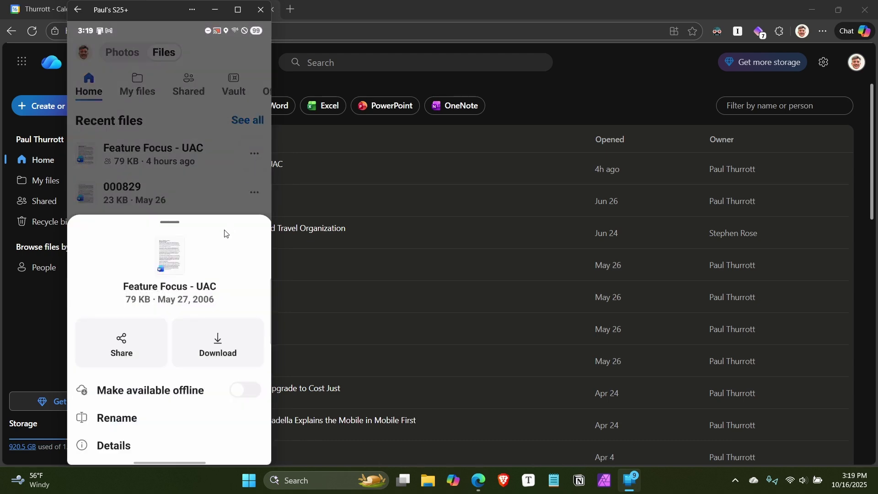
click(211, 59)
Return to Photos, scroll through Moments, then close Phone Link and minimize Edge
click(118, 53)
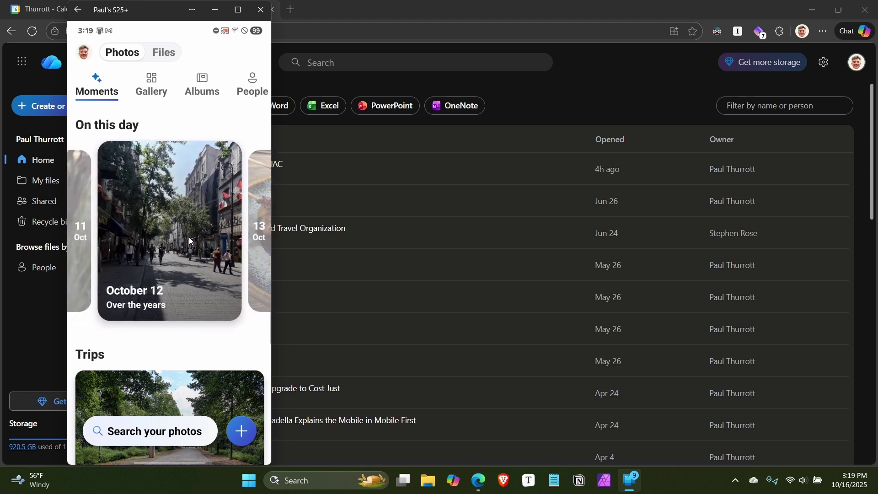
scroll(190, 241, down, 3)
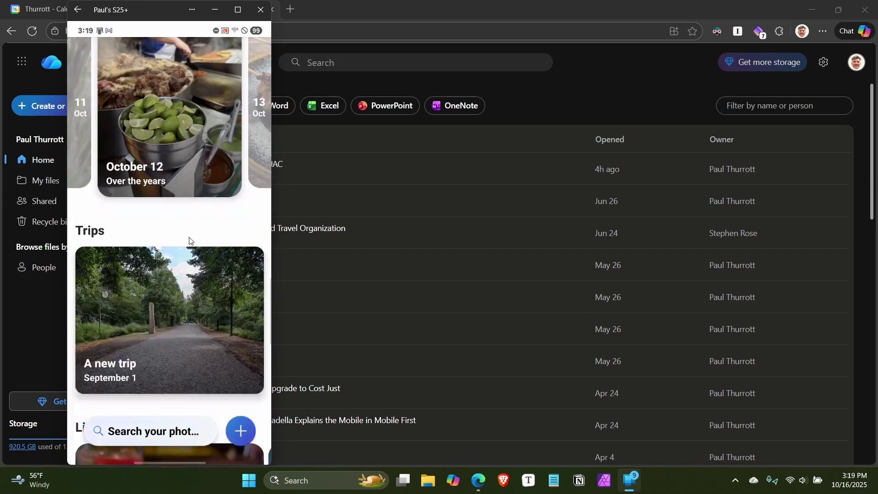
scroll(190, 241, down, 10)
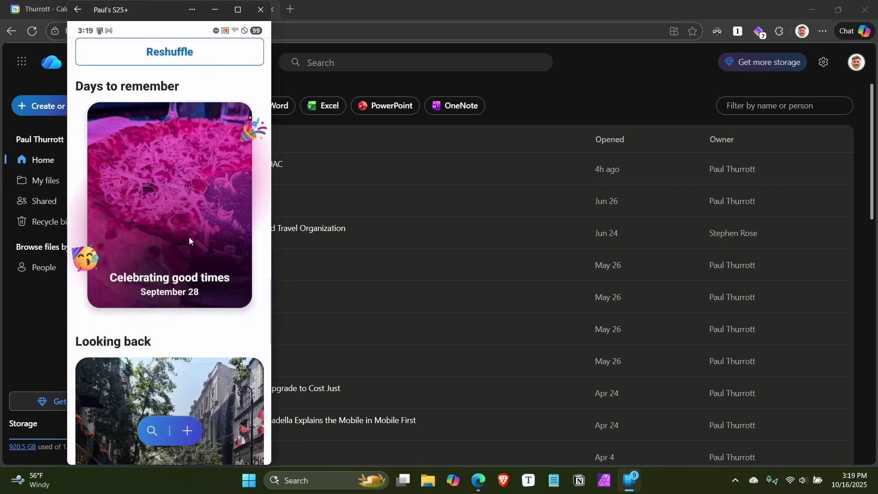
scroll(190, 241, down, 4)
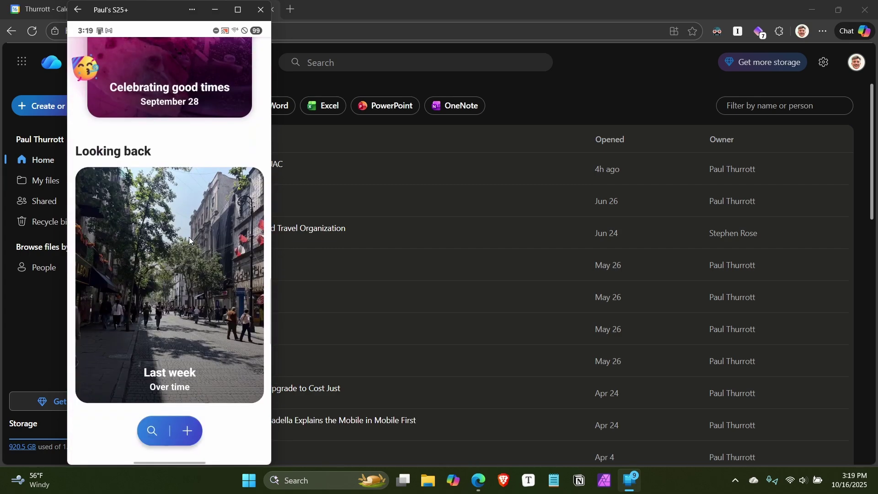
click(261, 9)
click(807, 13)
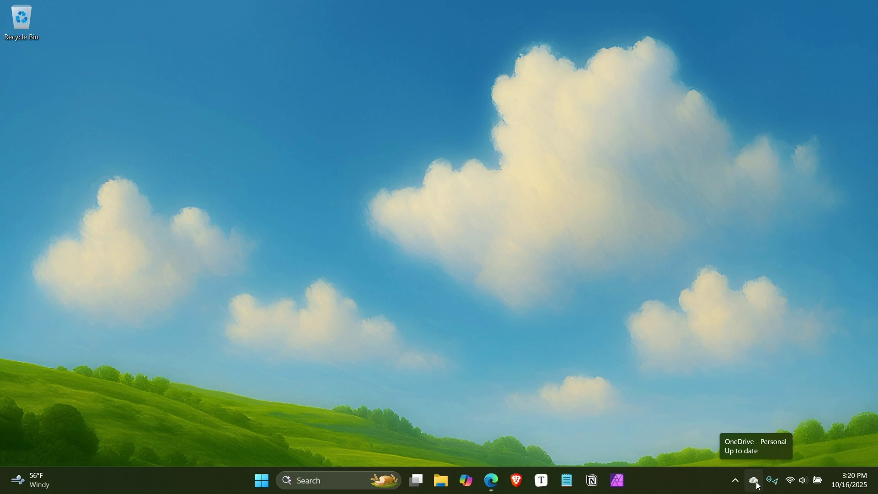
Open OneDrive Settings from the tray icon's gear menu
click(756, 482)
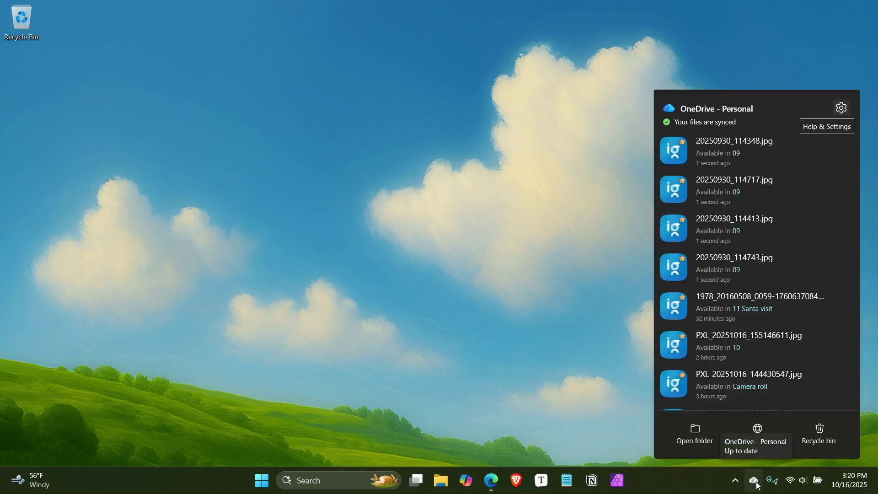
click(845, 110)
click(826, 130)
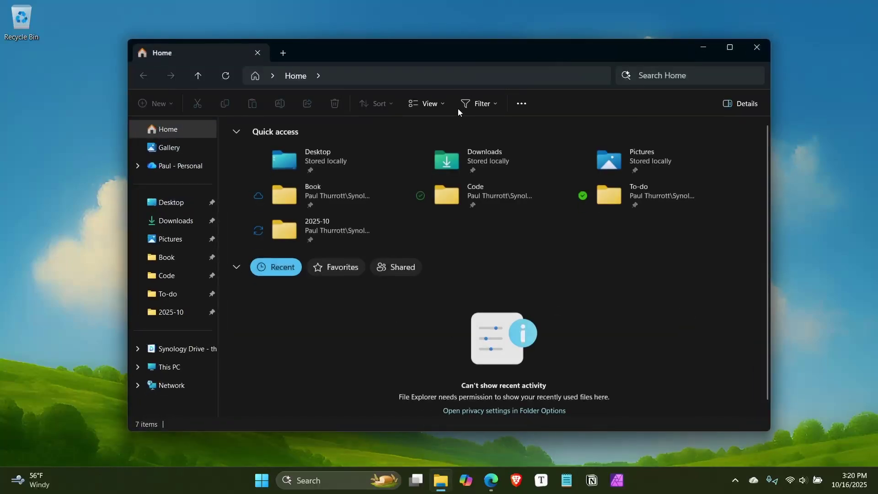
Navigate from This PC through C: and Users to your user's AppData folder
drag(491, 41, 485, 34)
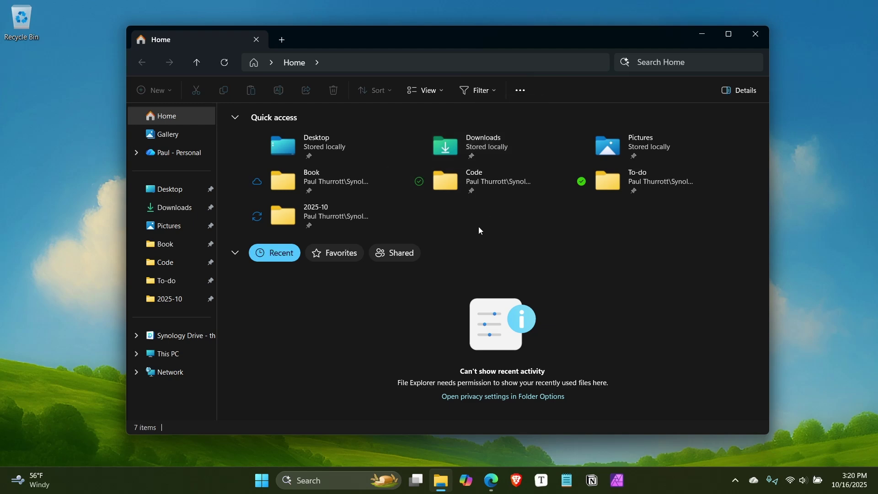
click(185, 355)
double_click(313, 132)
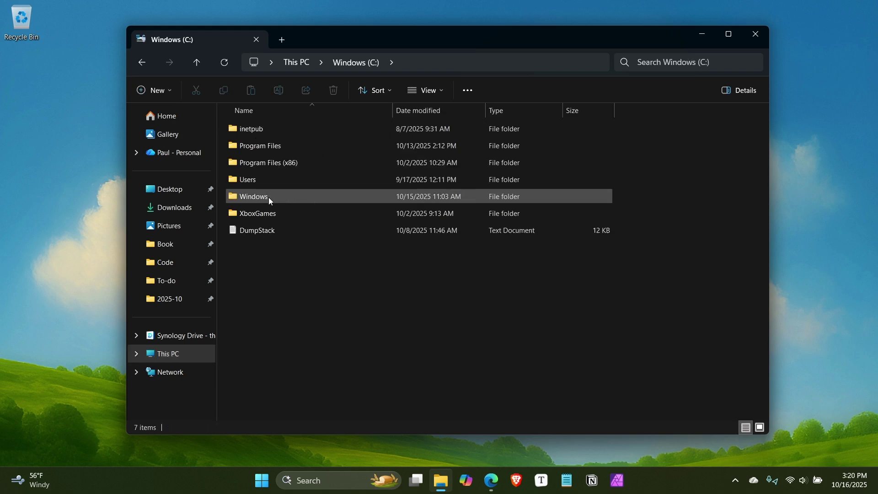
double_click(262, 180)
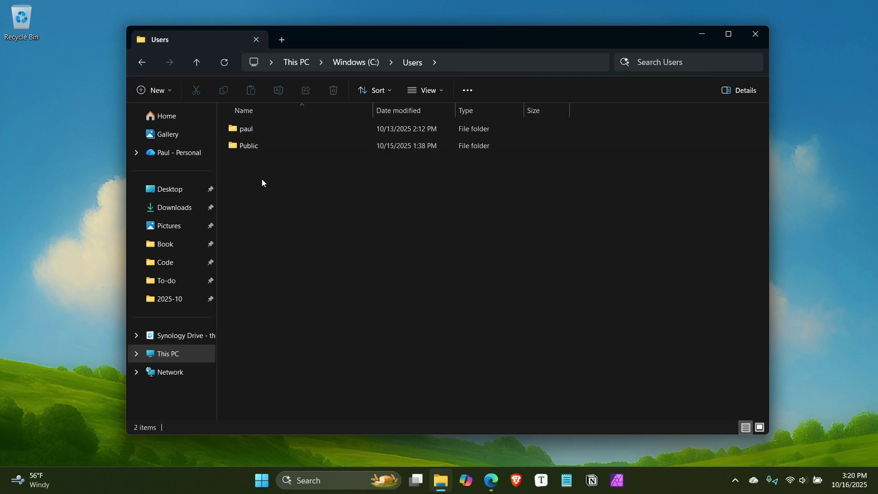
double_click(276, 131)
click(545, 60)
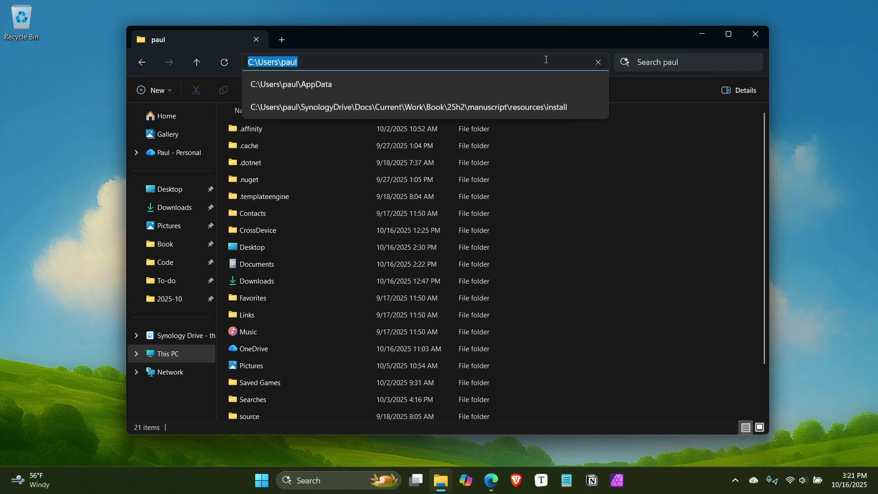
click(546, 60)
click(484, 86)
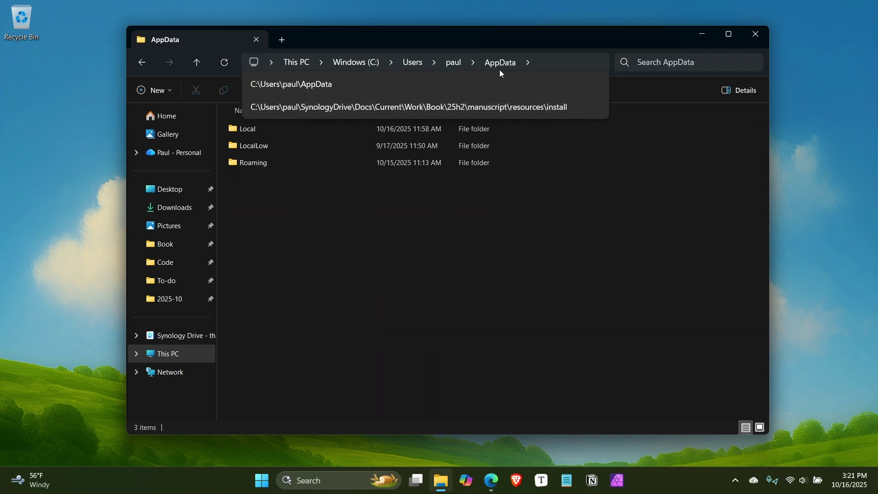
Open Local > Microsoft > OneDrive and select the OneDrive application
click(256, 133)
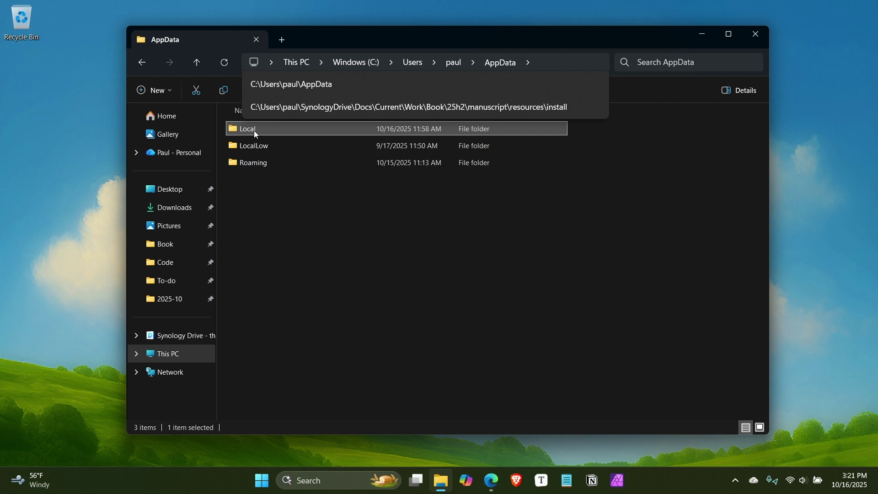
double_click(256, 133)
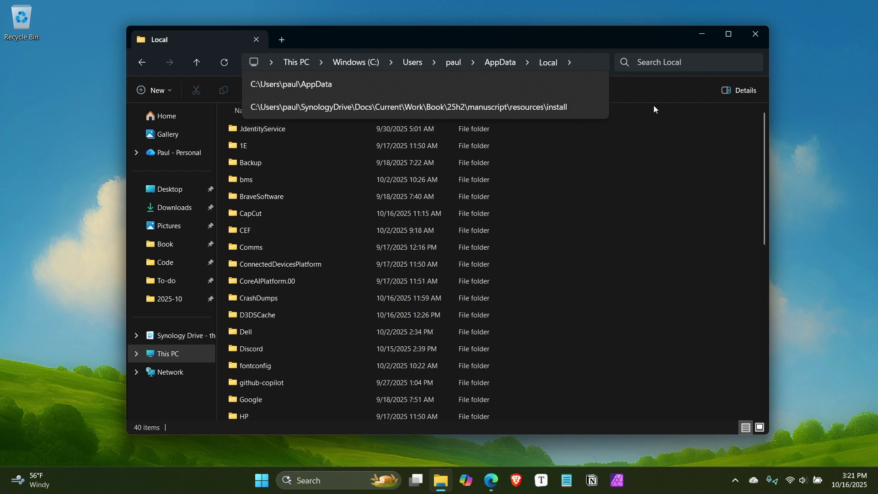
click(592, 63)
click(623, 184)
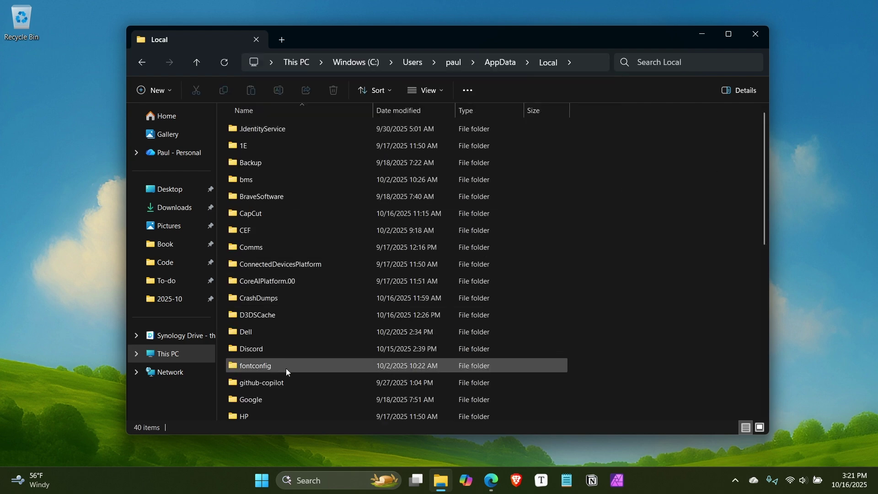
scroll(273, 339, down, 4)
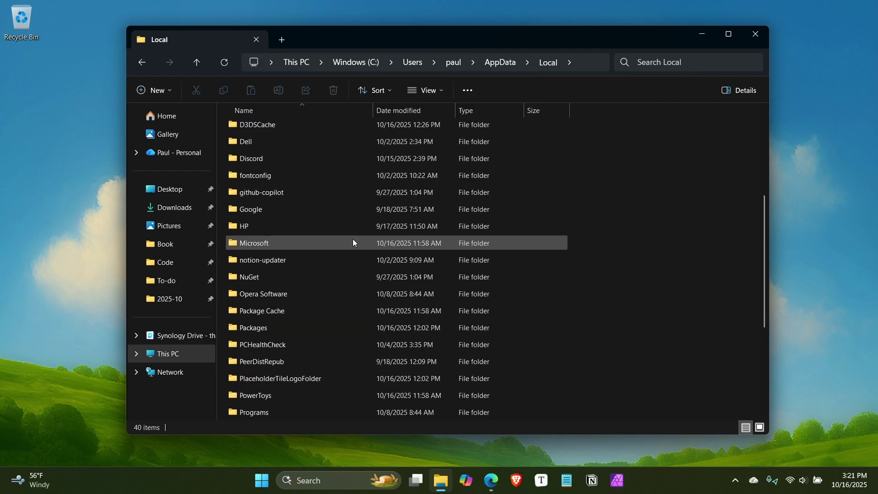
double_click(304, 238)
scroll(325, 246, down, 4)
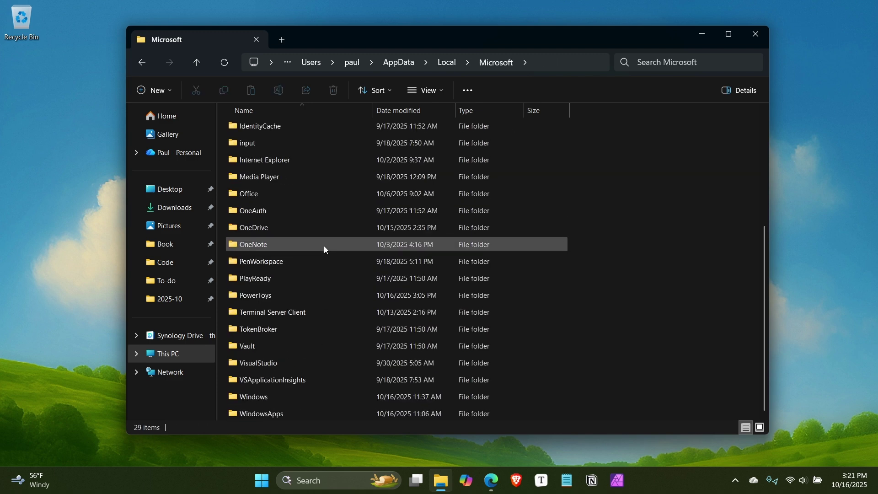
double_click(292, 226)
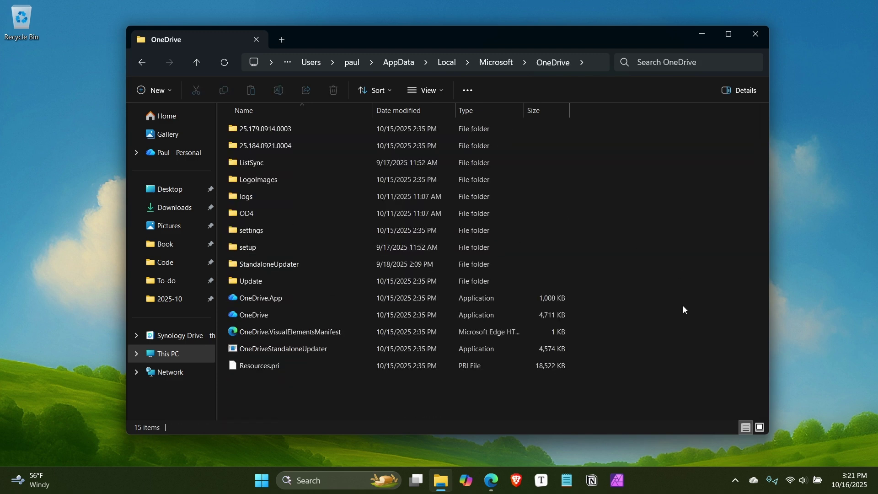
click(273, 316)
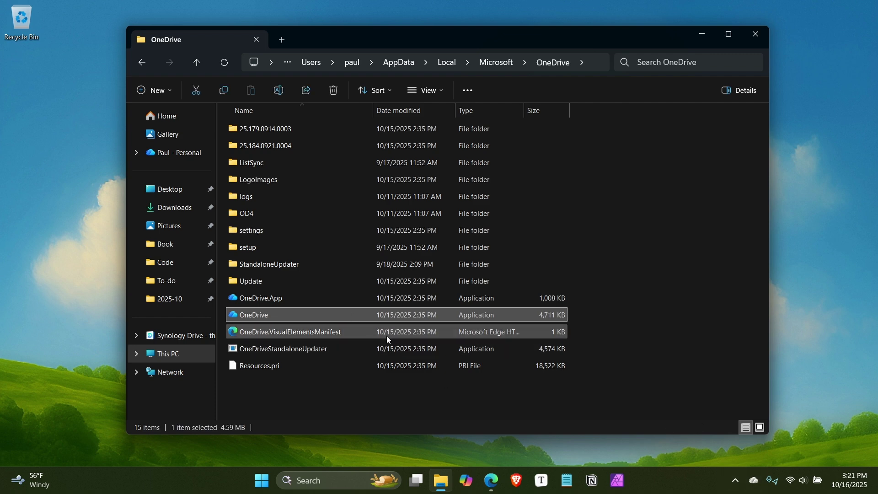
mouse_move(313, 301)
Browse C:\Program Files (x86)\Microsoft in a new Explorer window, then close that window
key(ctrl+n)
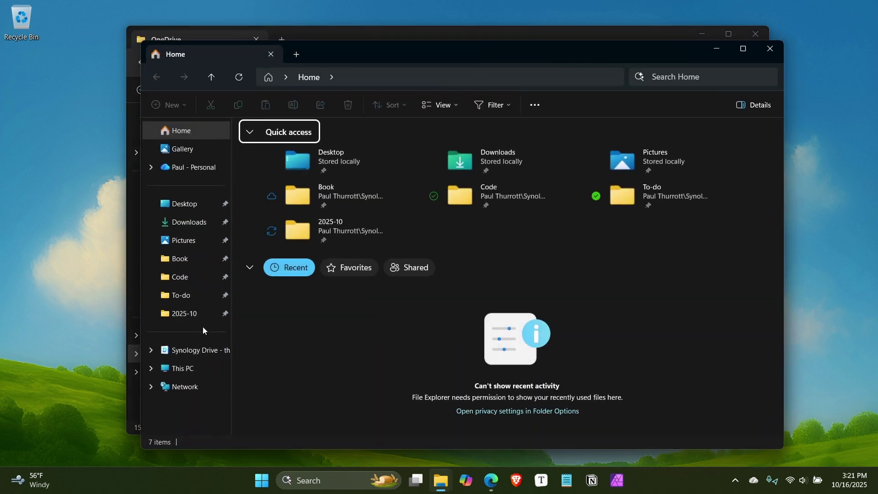
click(191, 379)
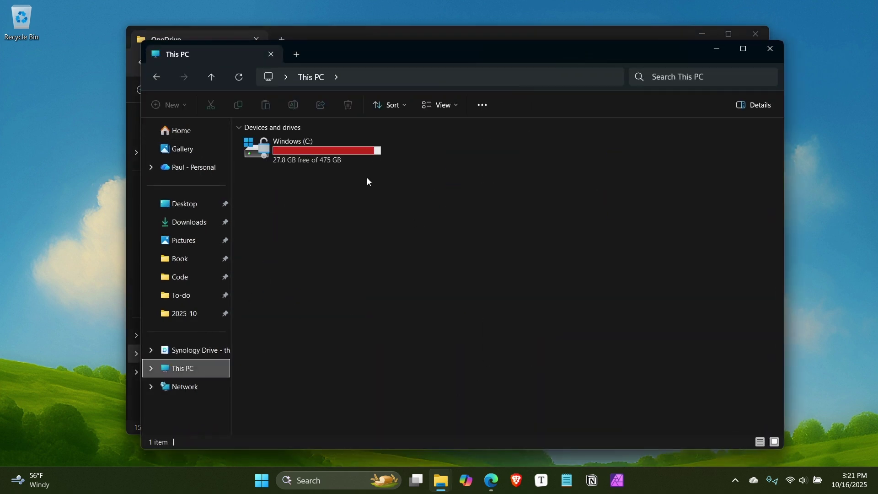
double_click(316, 147)
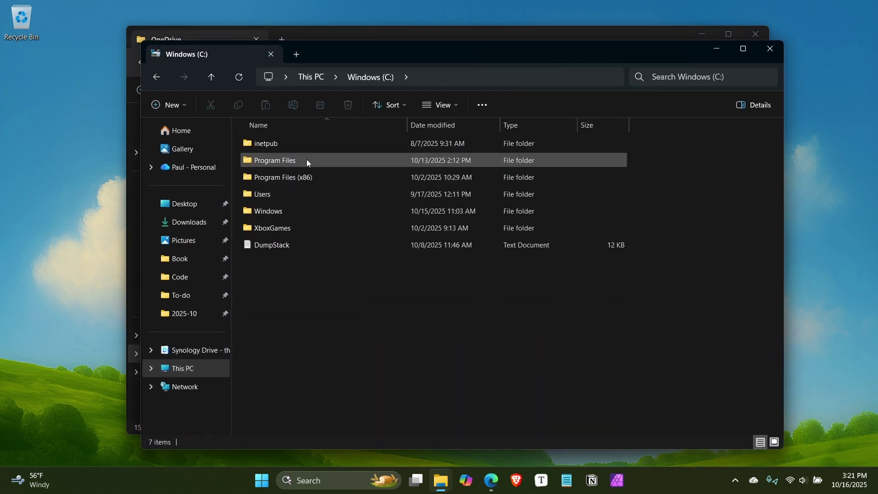
click(355, 161)
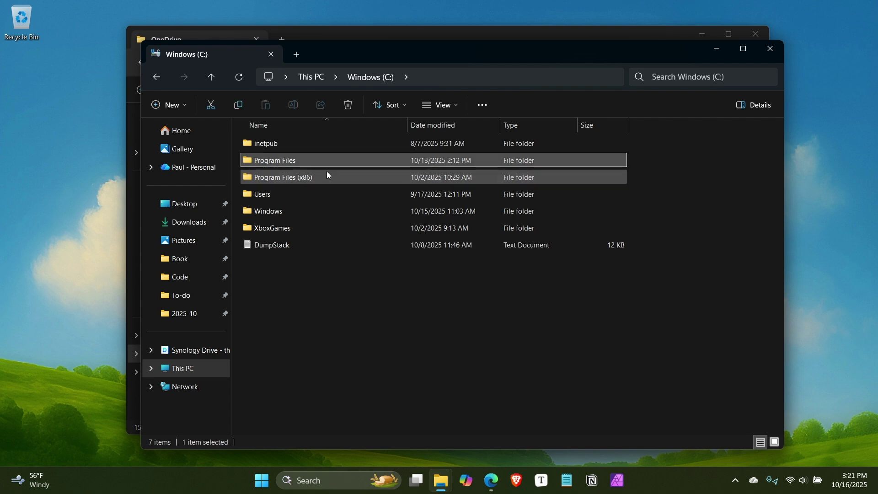
double_click(345, 176)
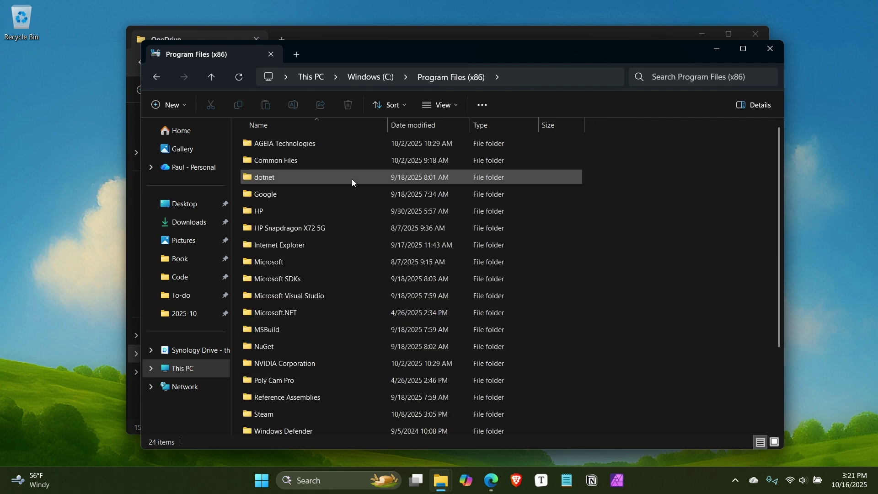
double_click(350, 261)
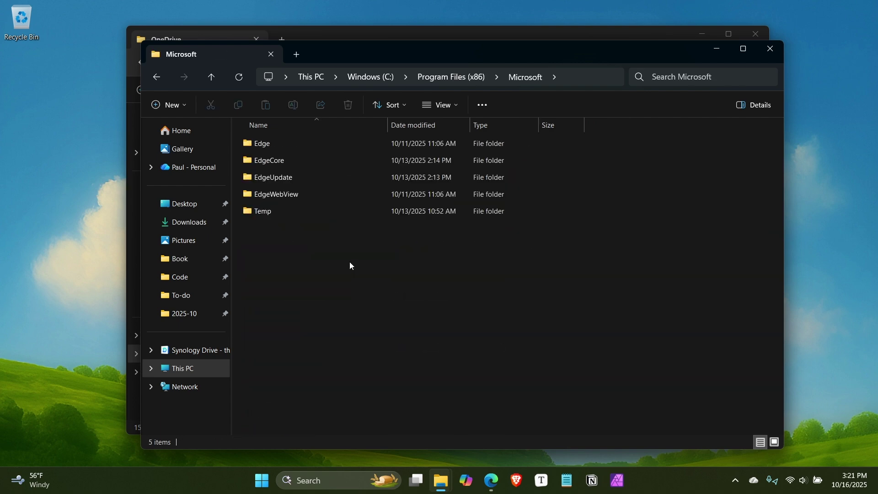
click(212, 77)
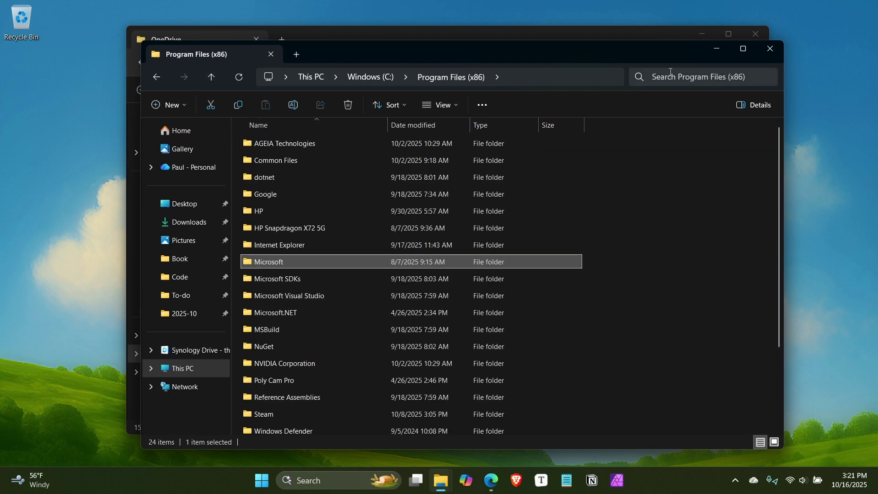
click(769, 50)
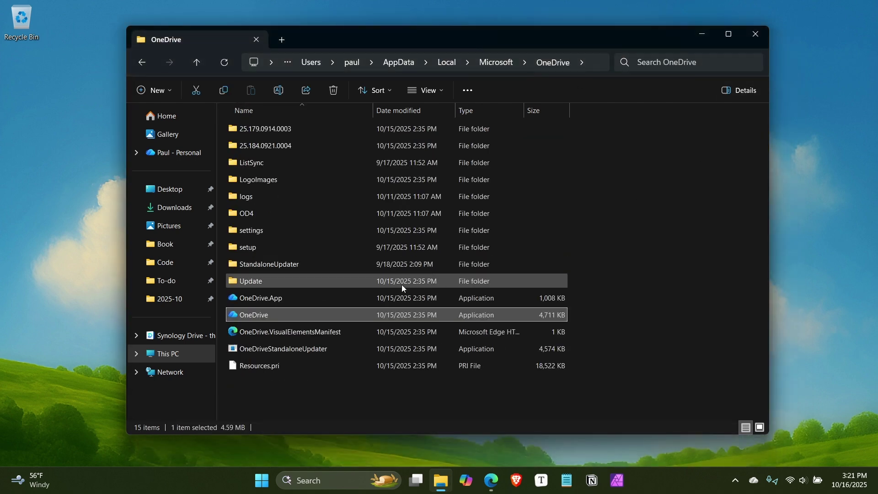
Launch OneDrive.App, compare it with File Explorer's Gallery, then close Explorer
double_click(323, 294)
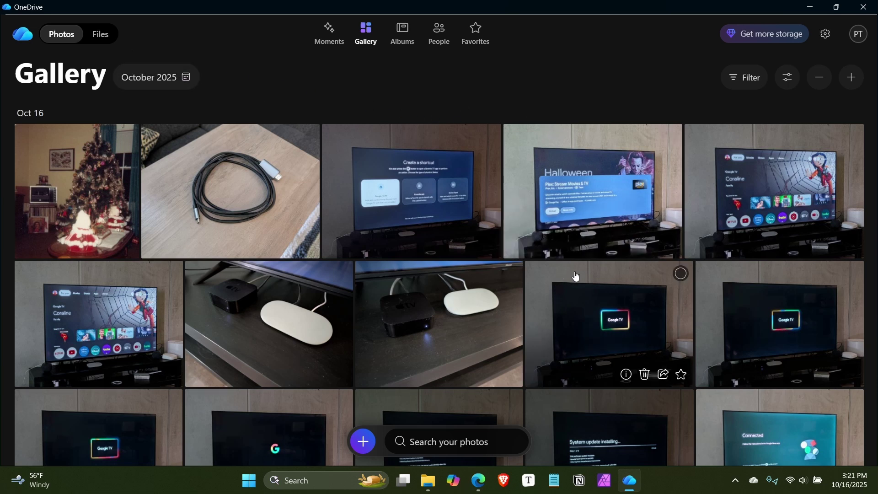
click(249, 480)
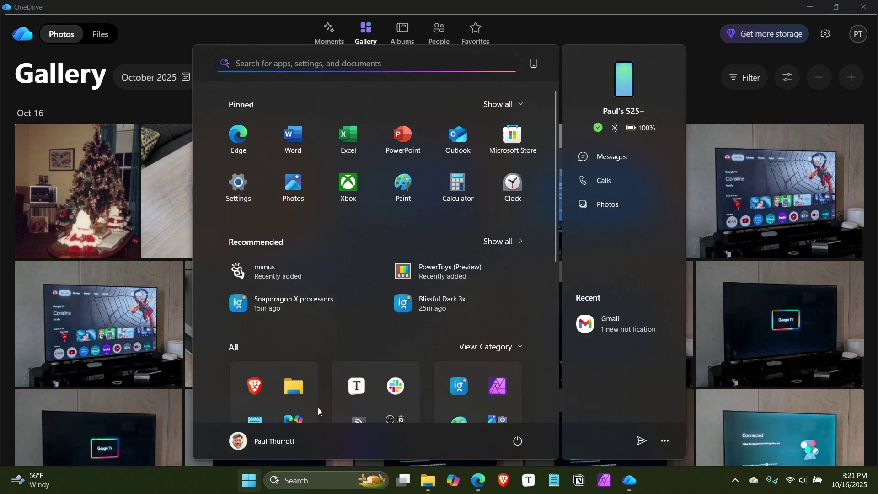
click(430, 481)
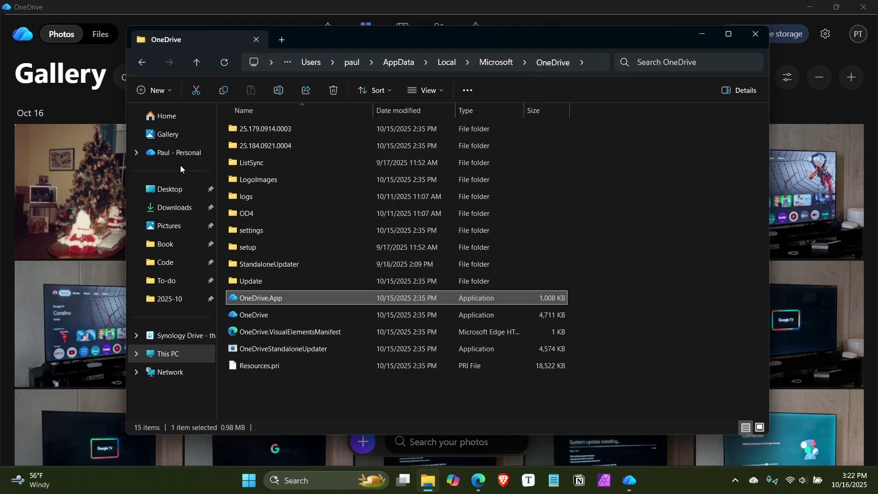
click(176, 141)
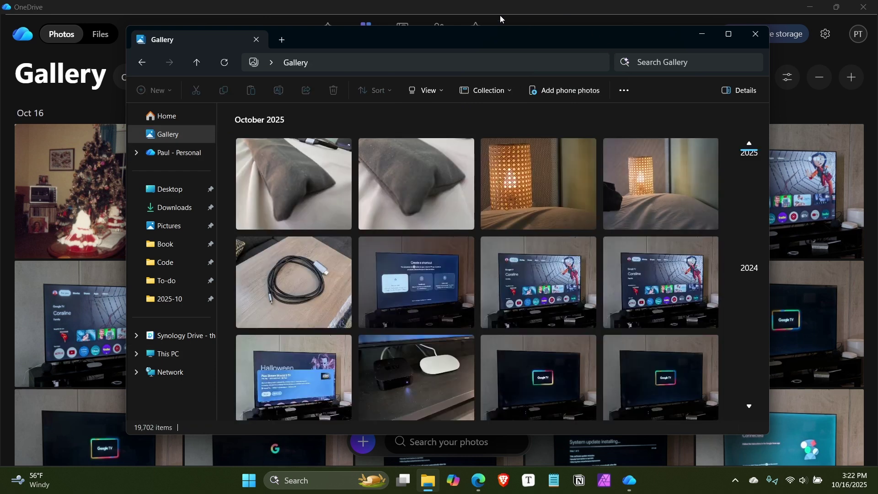
click(756, 35)
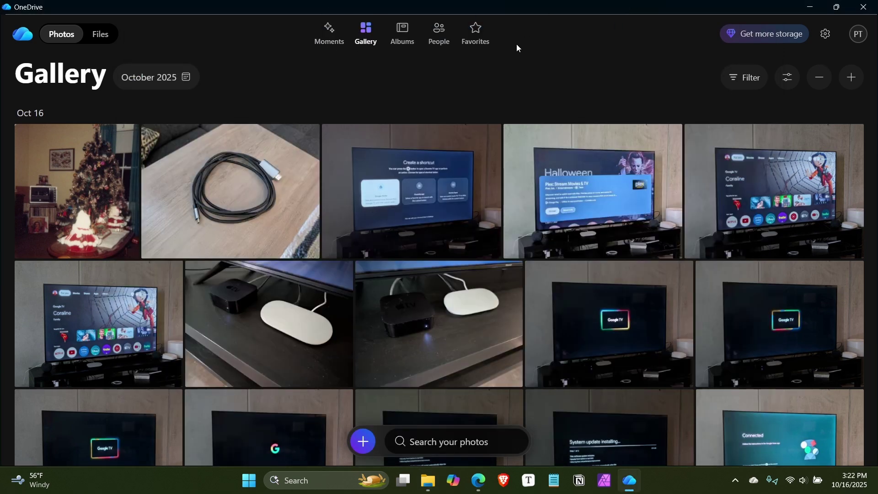
key(alt+Tab)
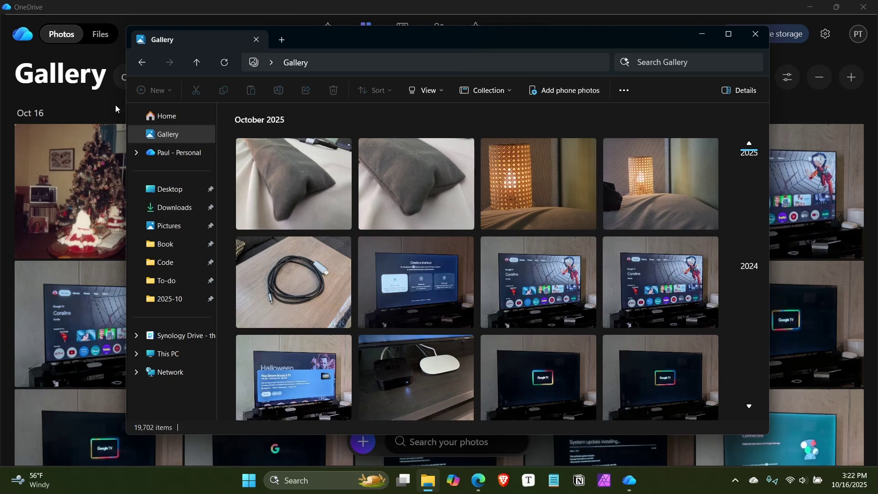
click(761, 39)
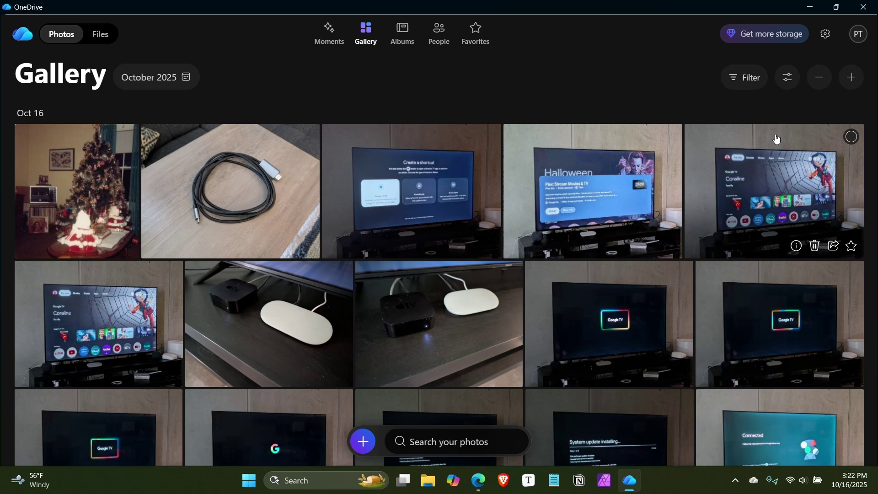
scroll(674, 213, down, 2)
scroll(673, 213, up, 2)
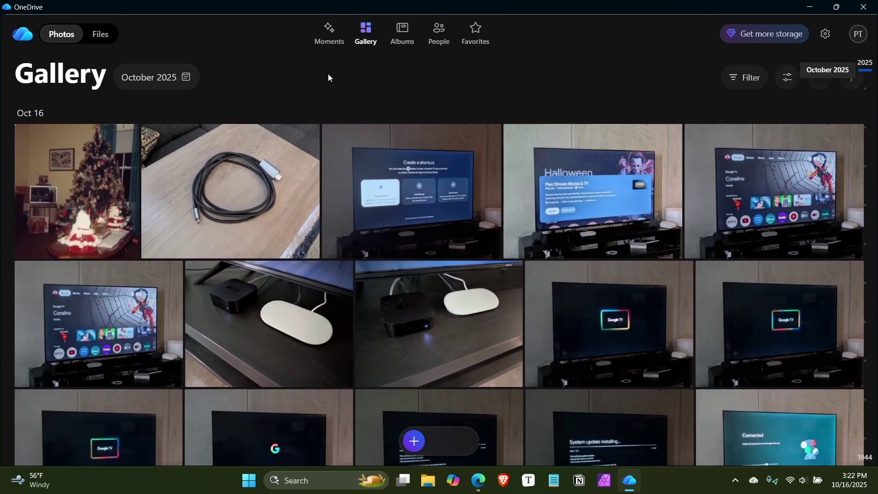
click(331, 29)
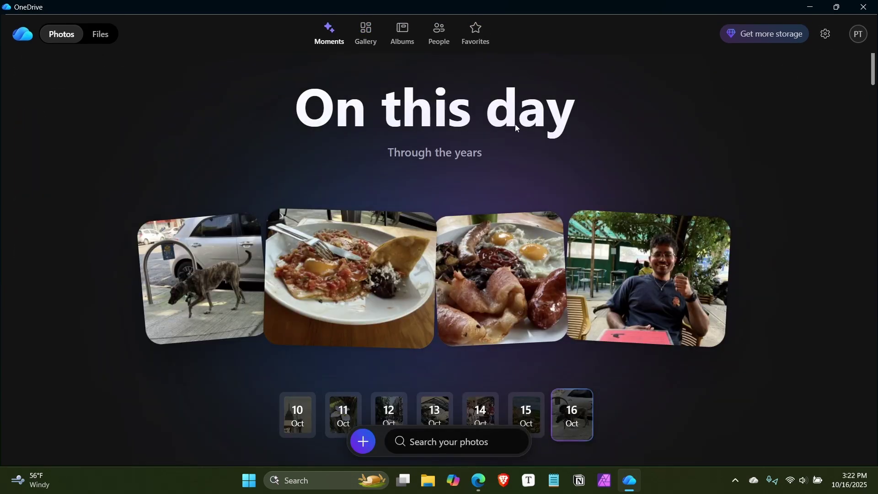
click(388, 409)
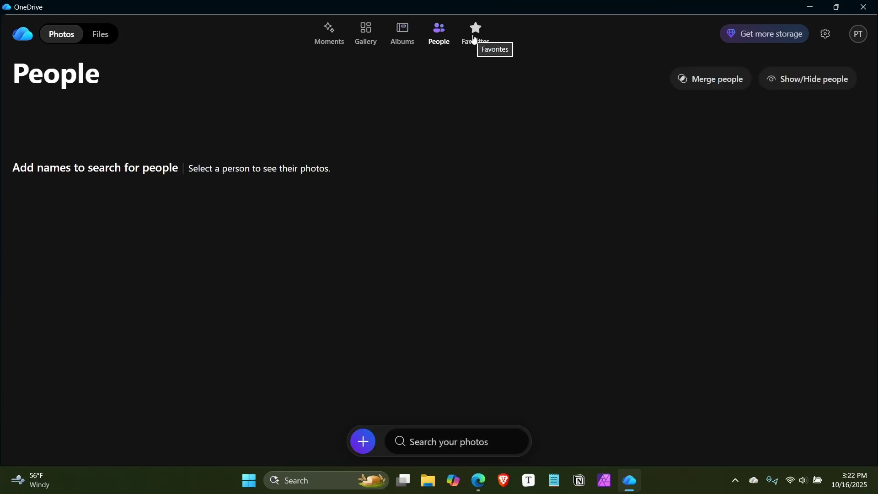
click(475, 39)
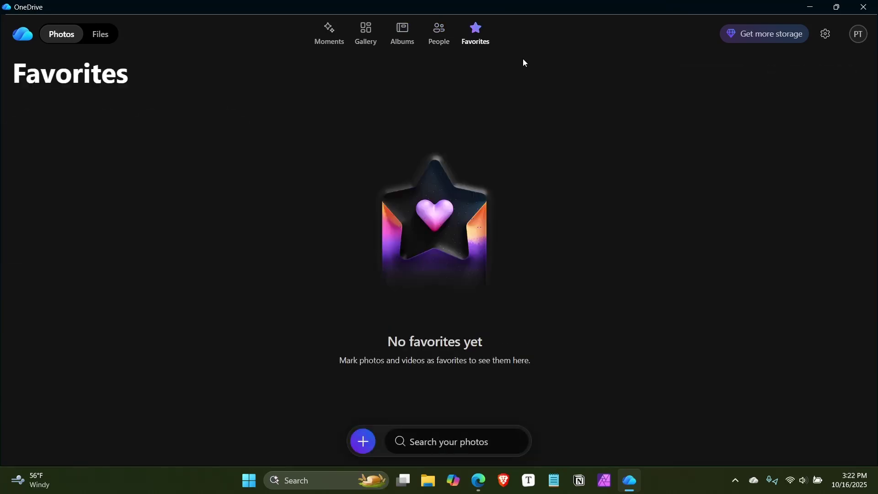
click(368, 35)
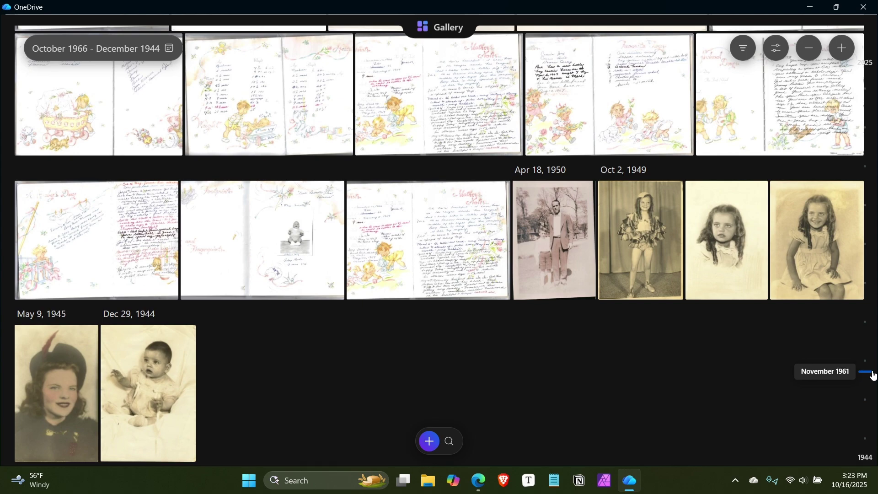
Jump the timeline scrubber to older years and scroll up to the 1975–1976 family photos
click(871, 384)
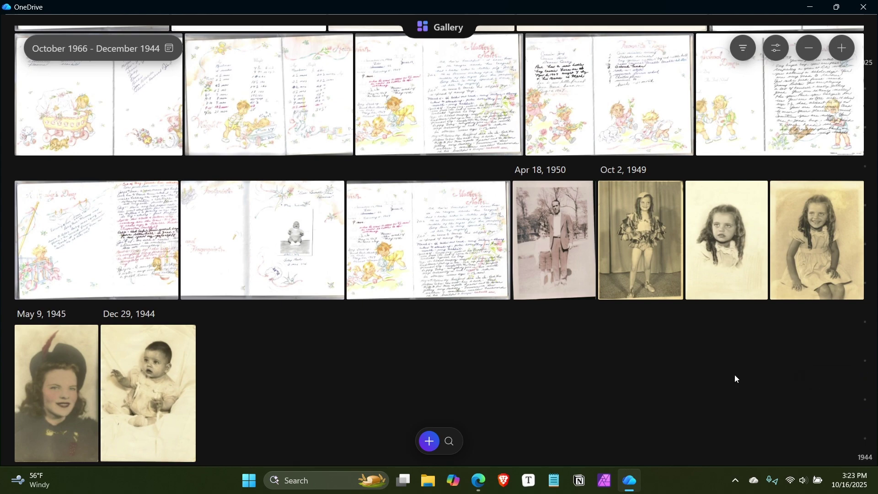
scroll(705, 366, up, 20)
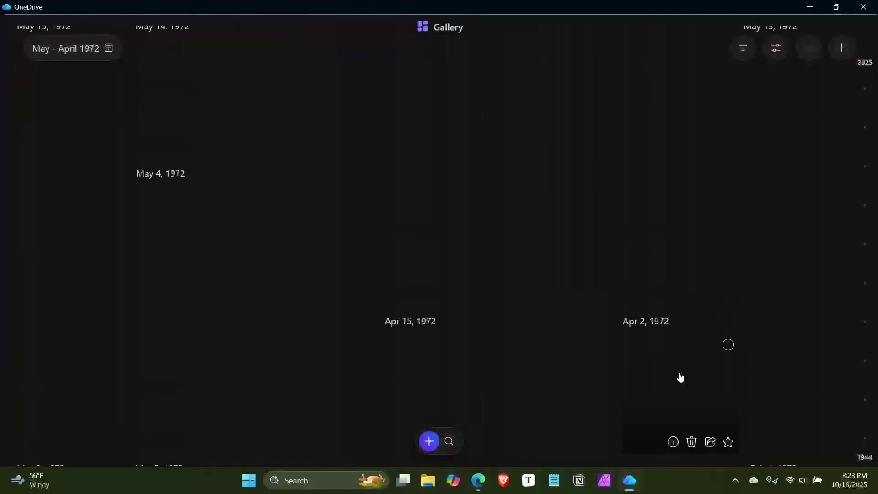
scroll(677, 371, up, 20)
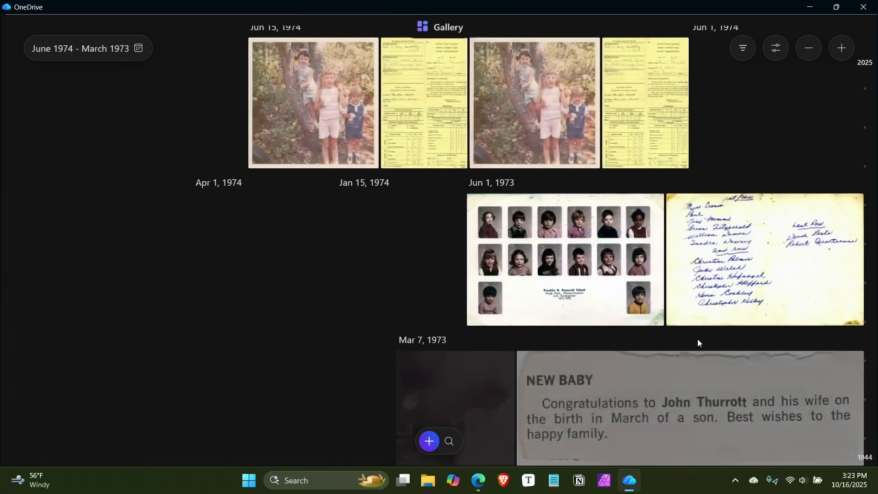
scroll(695, 238, up, 15)
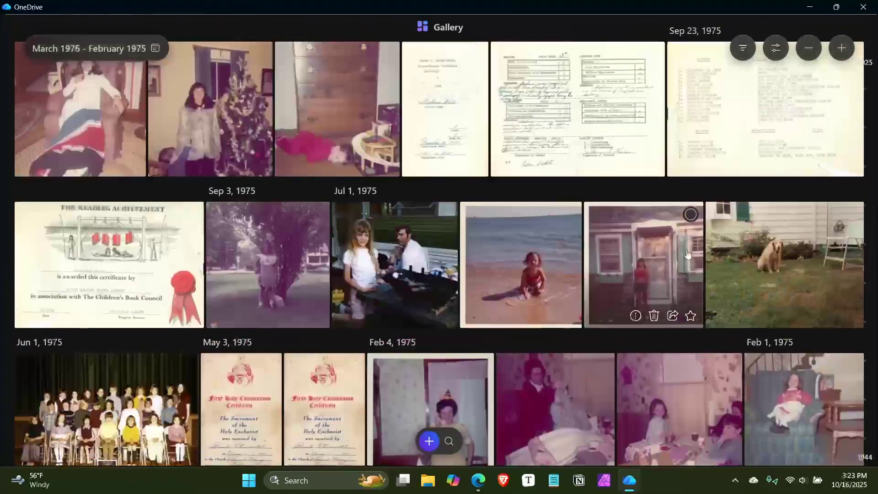
scroll(750, 261, up, 6)
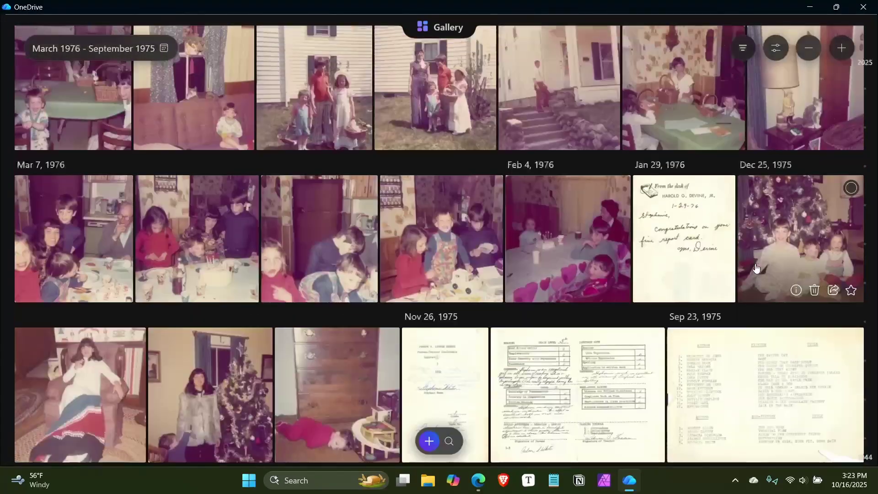
scroll(757, 269, down, 1)
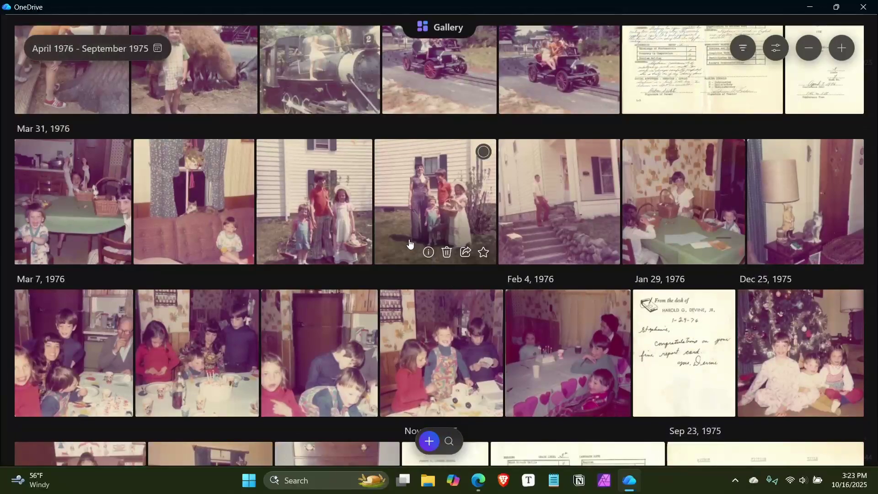
Open the vintage photo of three children holding baskets full-size and enter its editor
click(319, 203)
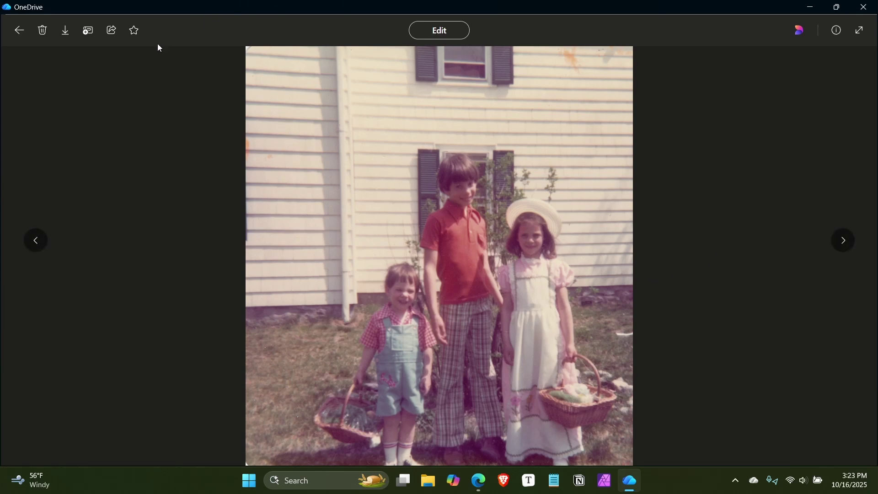
click(439, 32)
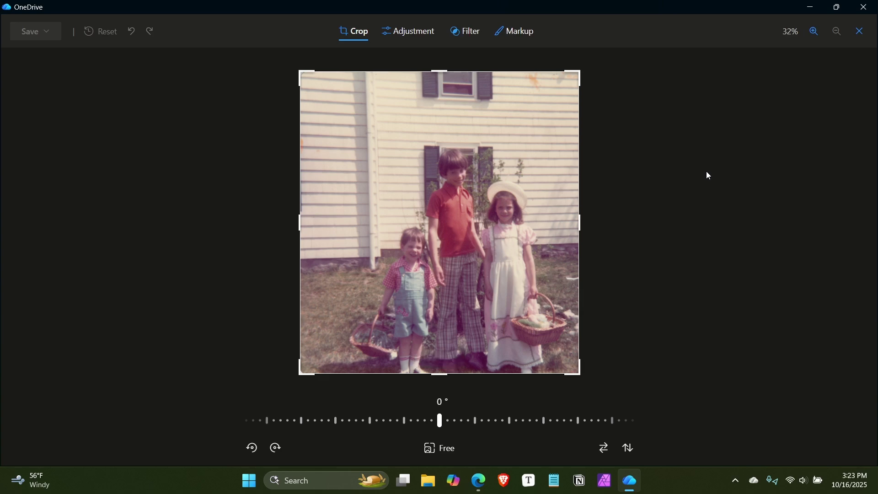
Open the laptop .webp image from the Downloads folder with the Photos app
key(super)
text(photo)
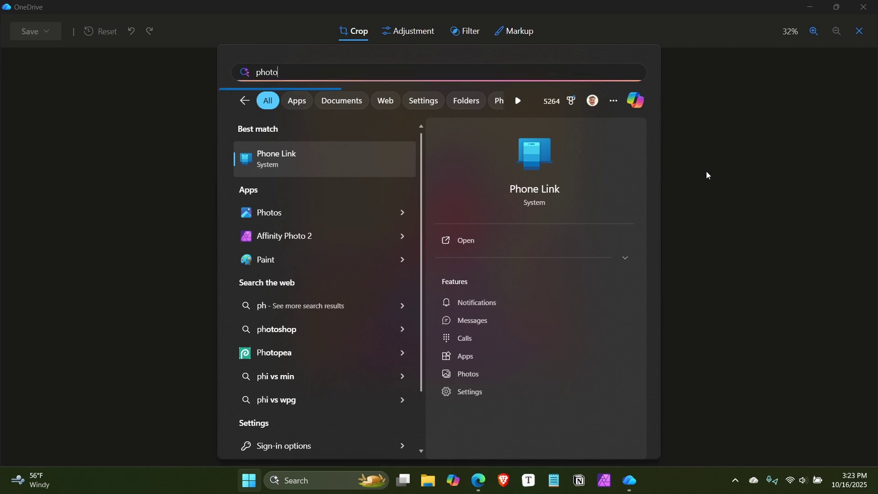
text(s)
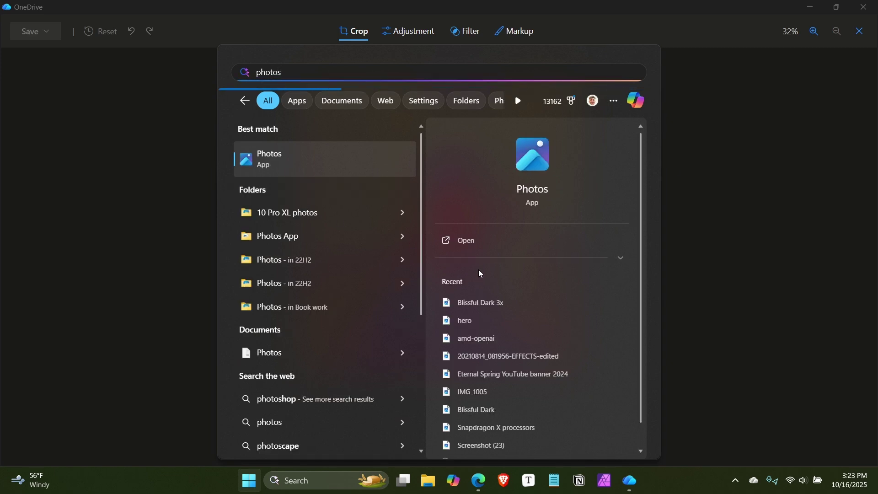
key(super+e)
click(179, 208)
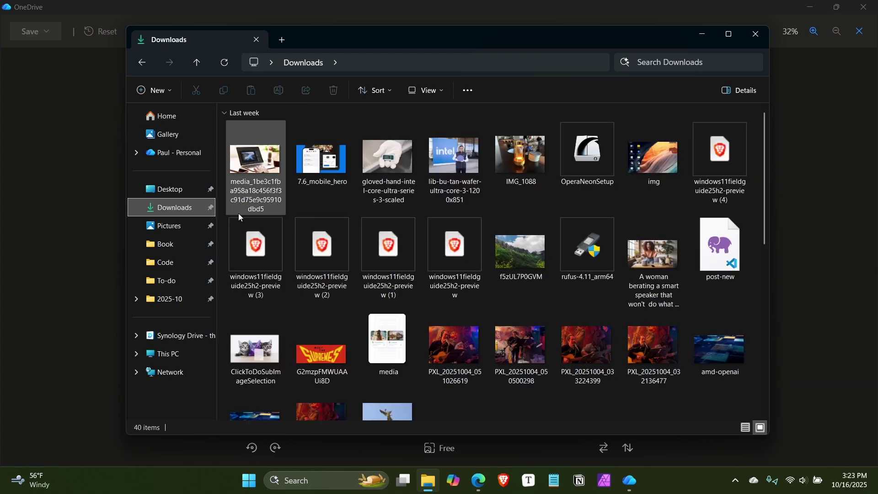
click(247, 169)
right_click(246, 168)
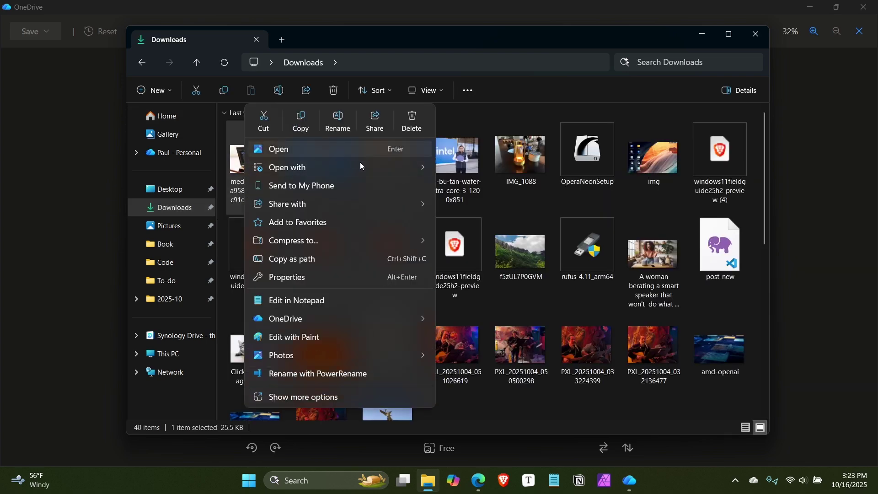
mouse_move(374, 167)
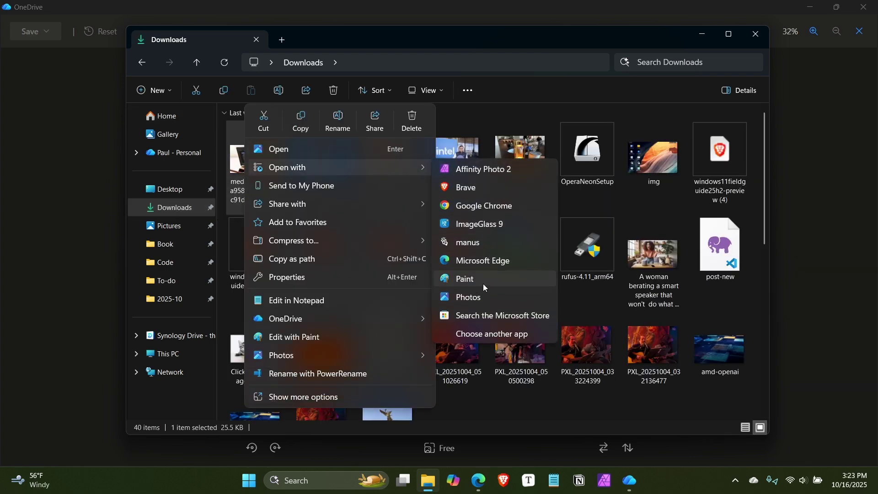
click(476, 297)
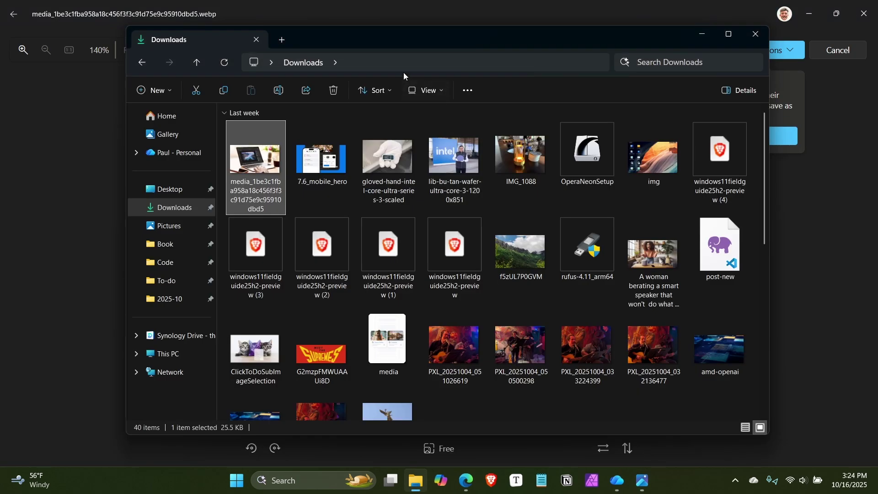
key(alt+Tab)
key(alt+Tab)
Switch to the Photos window showing the laptop image and dismiss the save-a-copy tip
key(Tab)
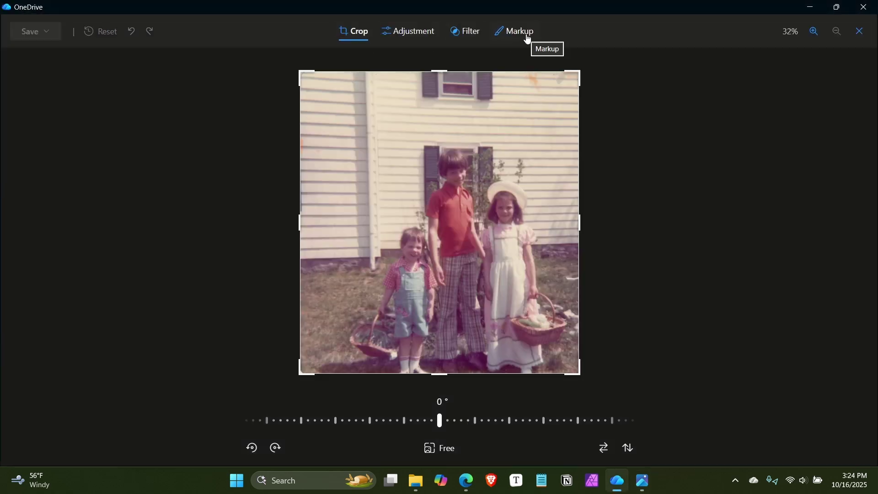
key(alt+Tab)
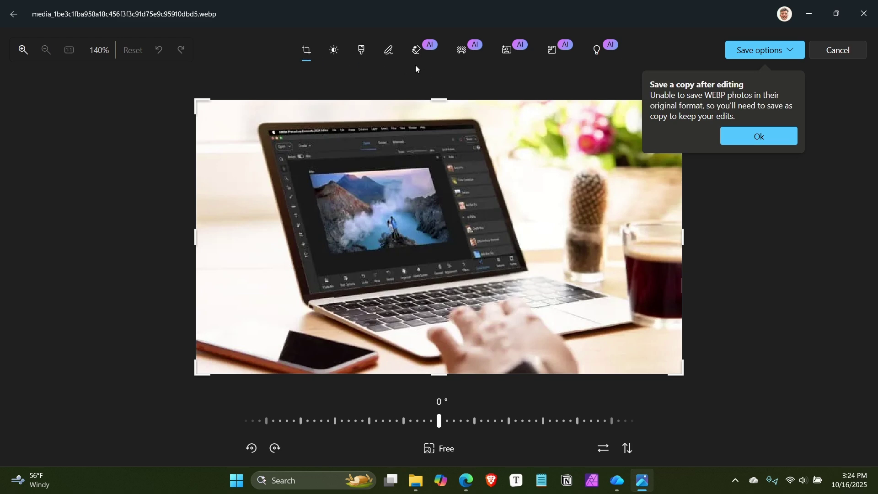
click(791, 135)
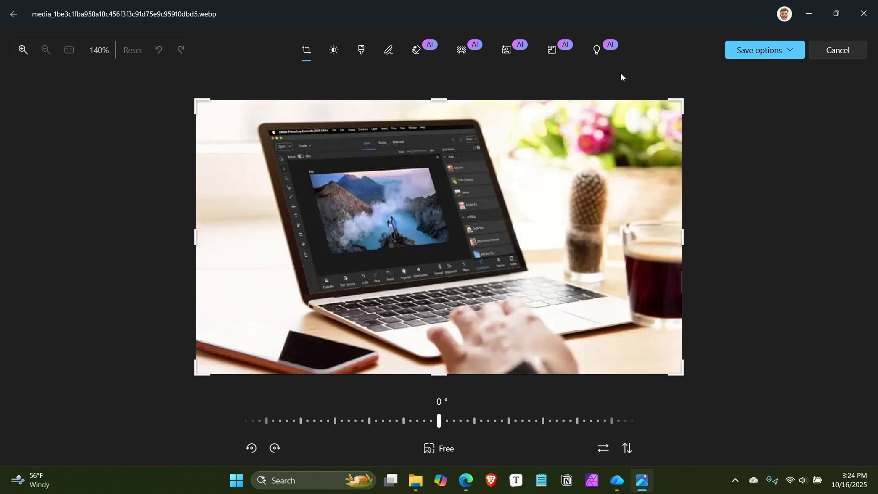
Try a Super resolution upscale, compare before and after, then leave without saving
click(553, 51)
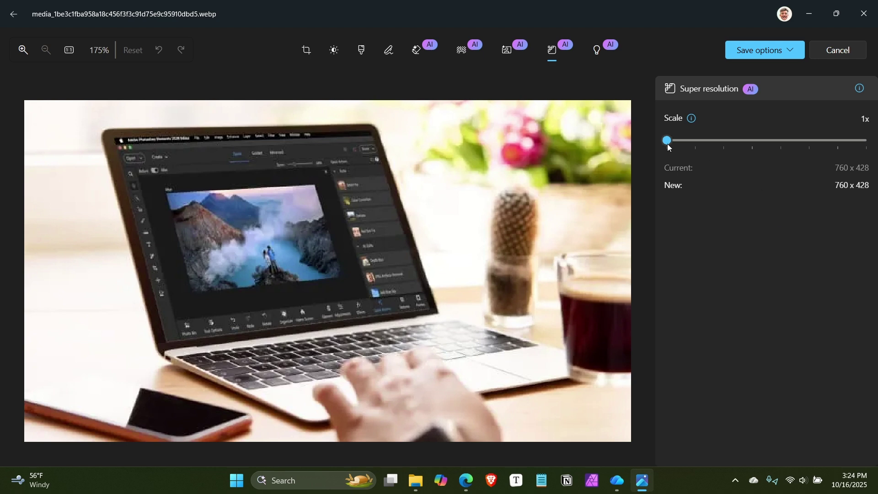
drag(667, 141, 748, 143)
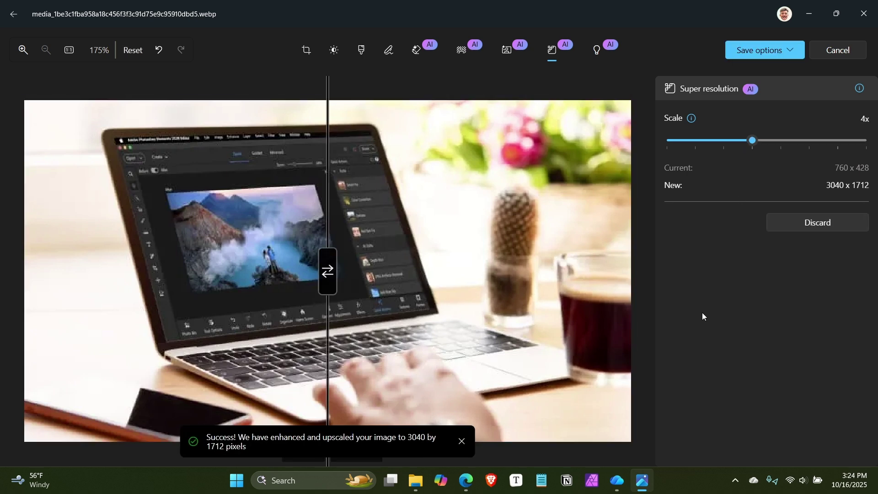
drag(324, 270, 343, 272)
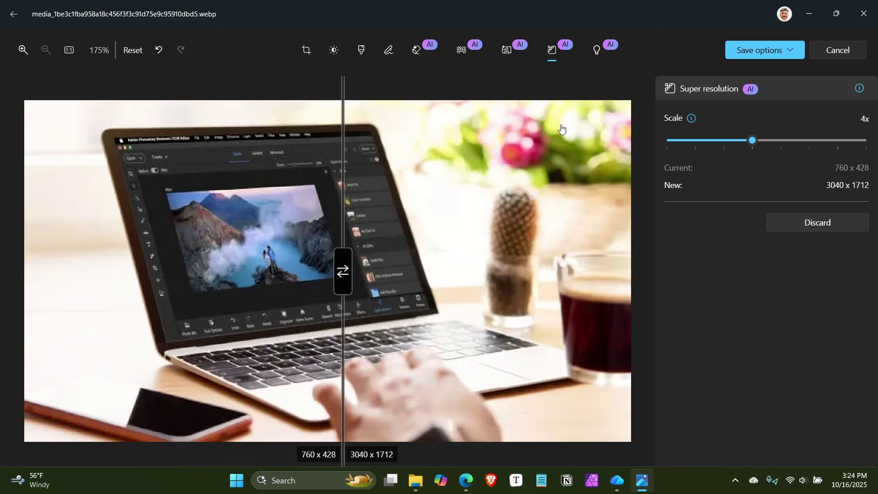
click(829, 52)
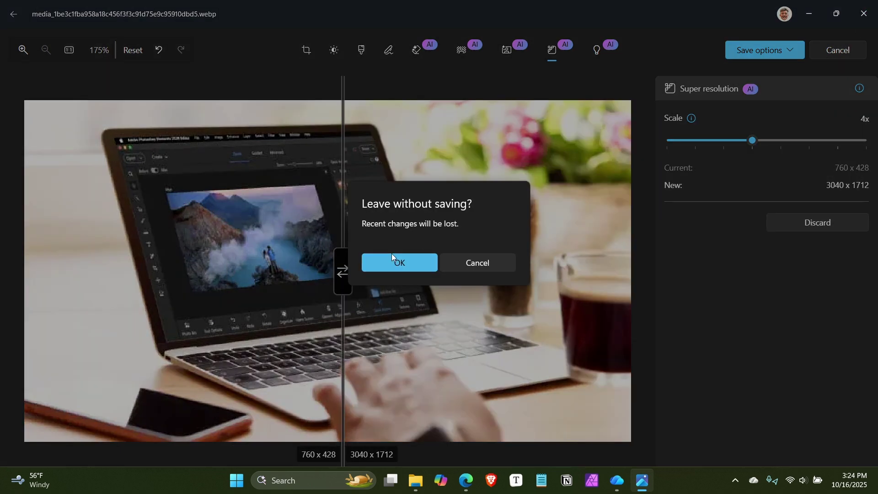
click(401, 260)
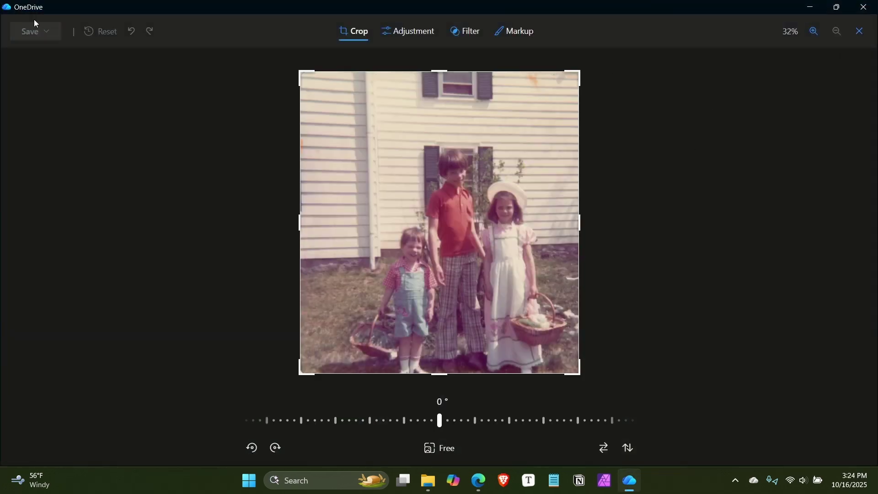
Close the crop editor, then remove the children photo's background in Designer and undo it
click(861, 33)
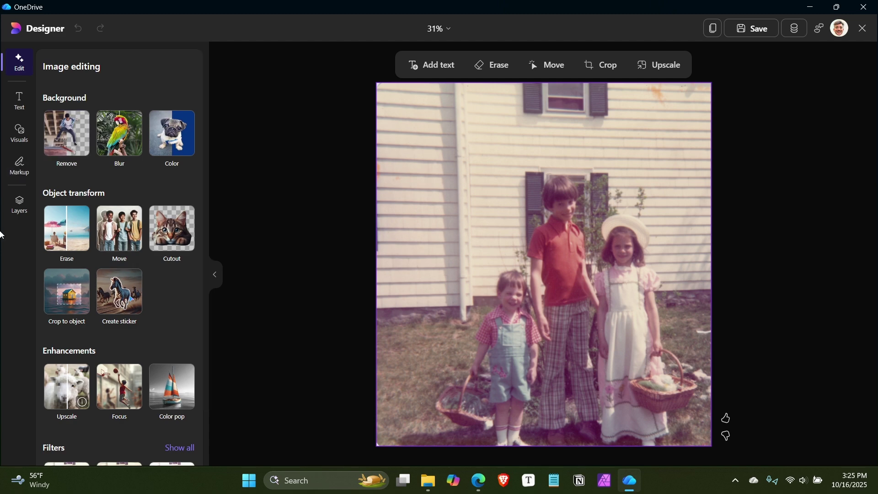
click(68, 128)
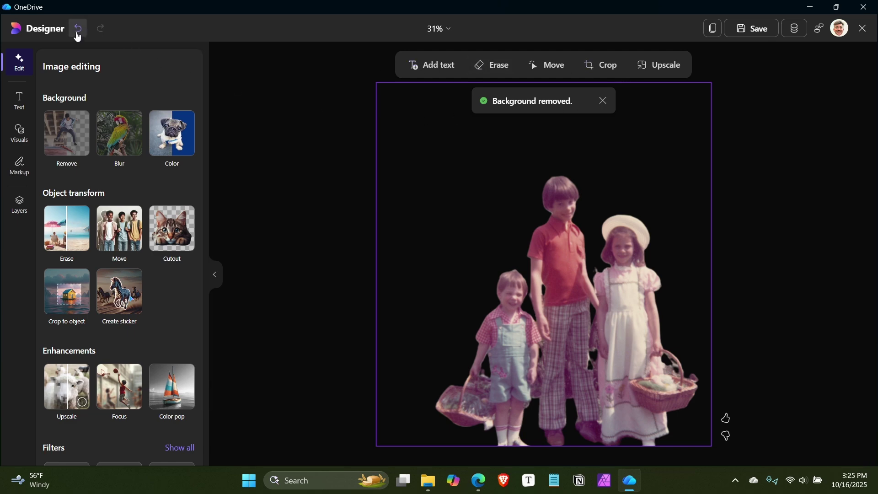
click(78, 28)
scroll(94, 291, down, 3)
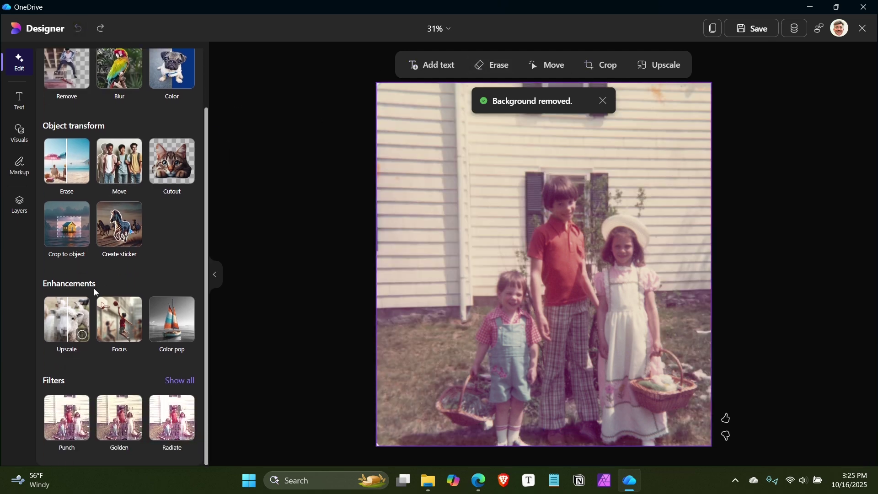
scroll(139, 209, up, 3)
Start Erase and select the upper window with both its shutters
click(74, 229)
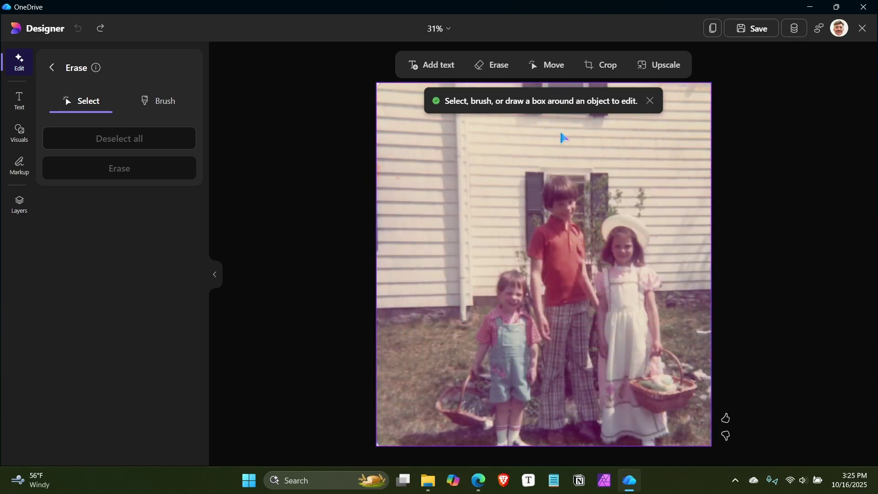
click(651, 102)
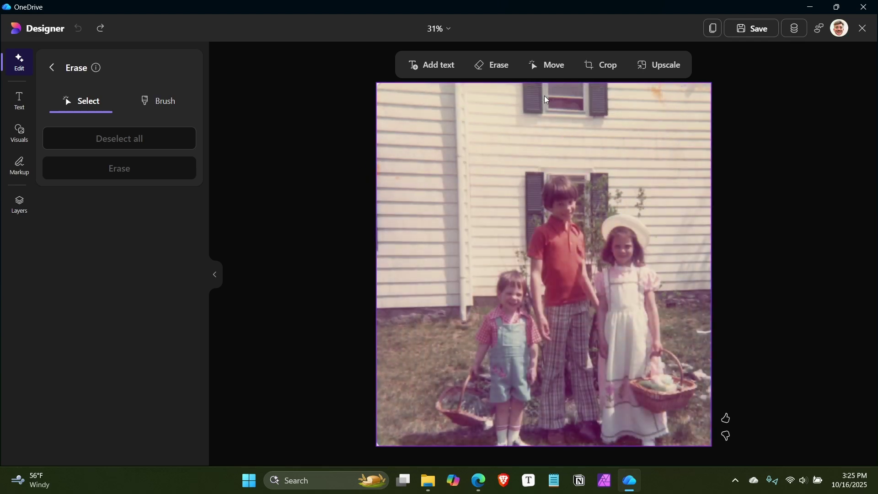
click(539, 107)
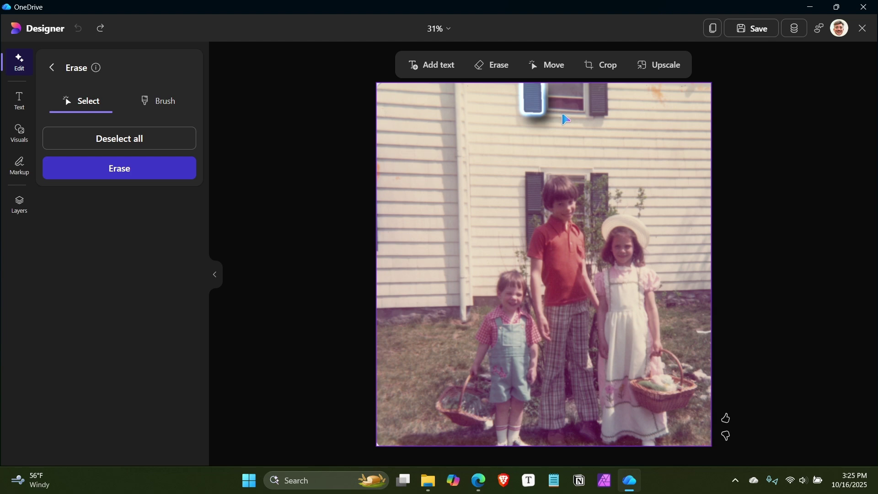
click(565, 117)
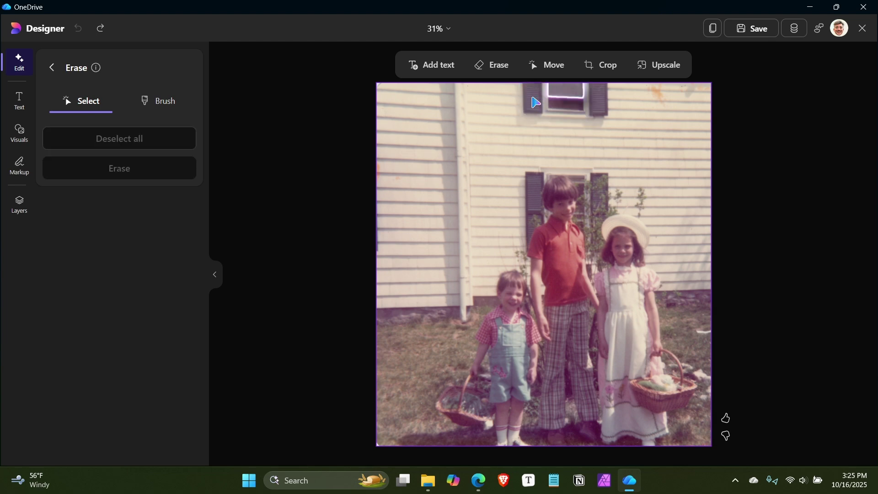
click(534, 101)
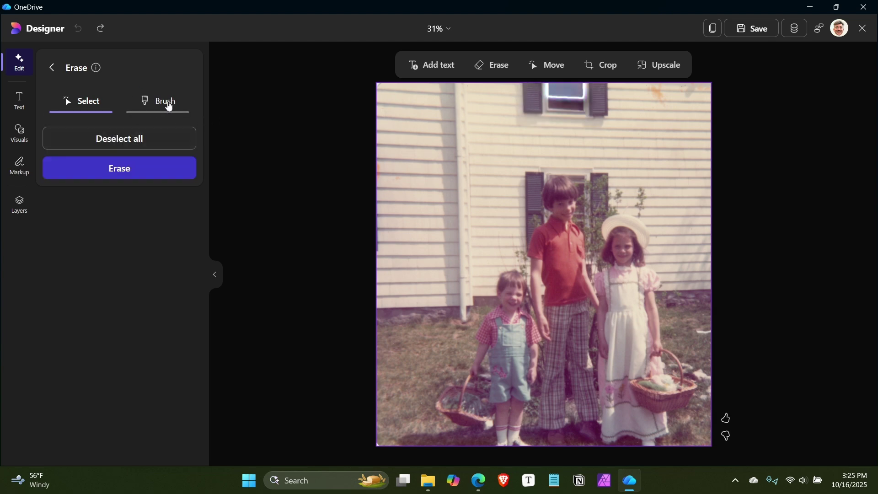
Paint over the window with a size-48 brush, erase it, then undo the erase
click(158, 101)
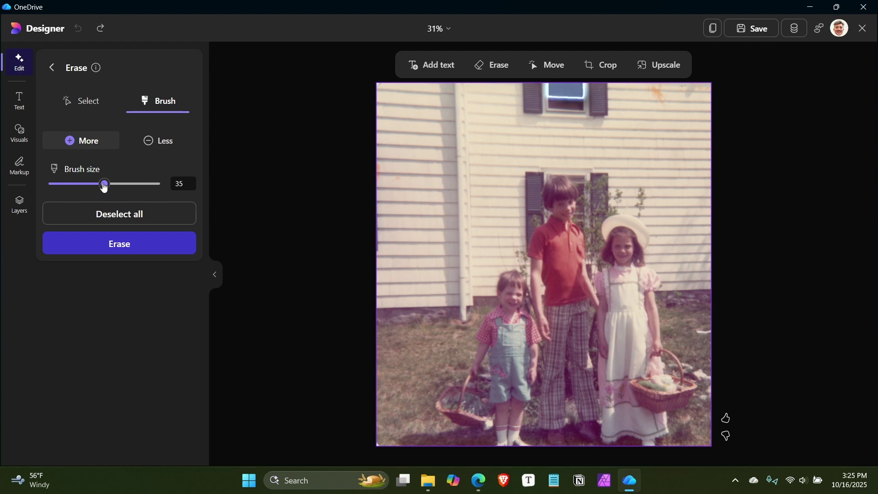
drag(106, 184, 133, 185)
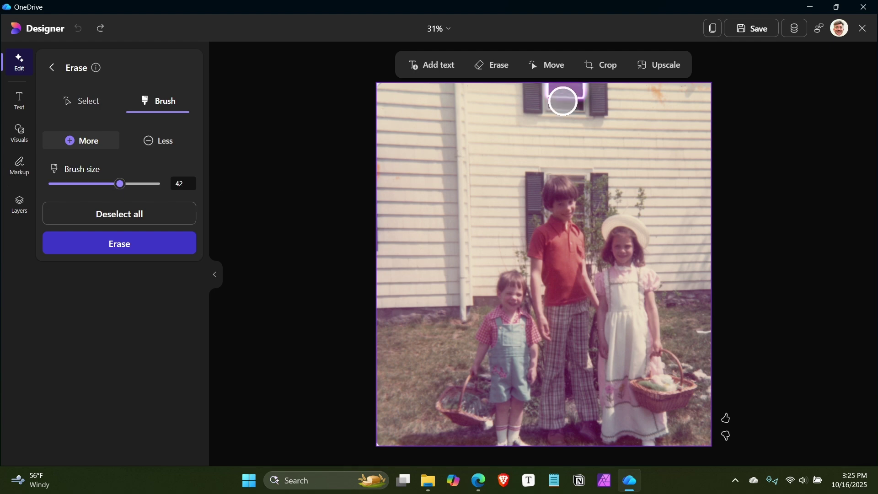
mouse_move(533, 107)
mouse_down()
mouse_move(572, 88)
mouse_move(599, 108)
mouse_move(594, 94)
mouse_move(600, 110)
mouse_up()
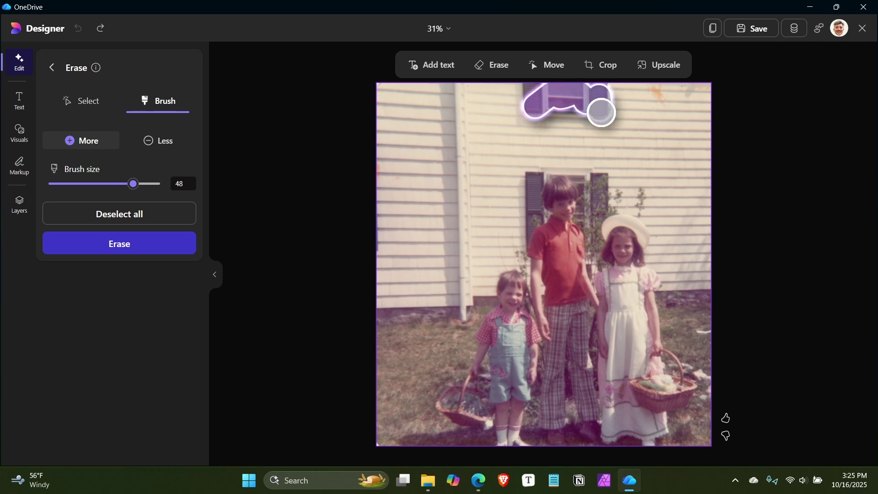
mouse_move(540, 114)
mouse_down()
mouse_move(561, 108)
mouse_move(537, 88)
mouse_move(531, 102)
mouse_move(531, 89)
mouse_up()
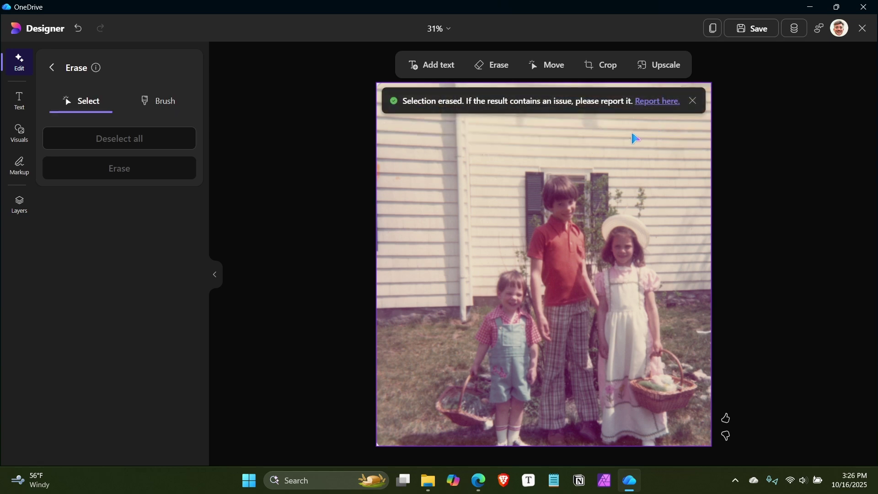
click(694, 101)
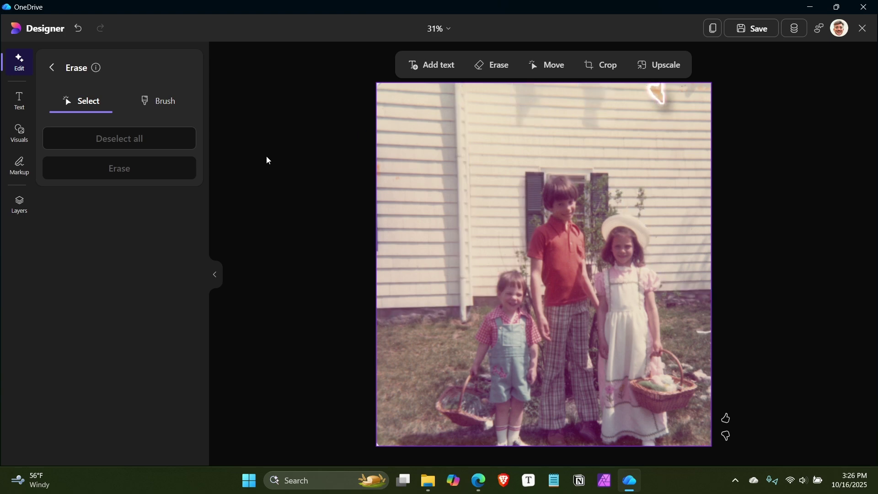
click(80, 29)
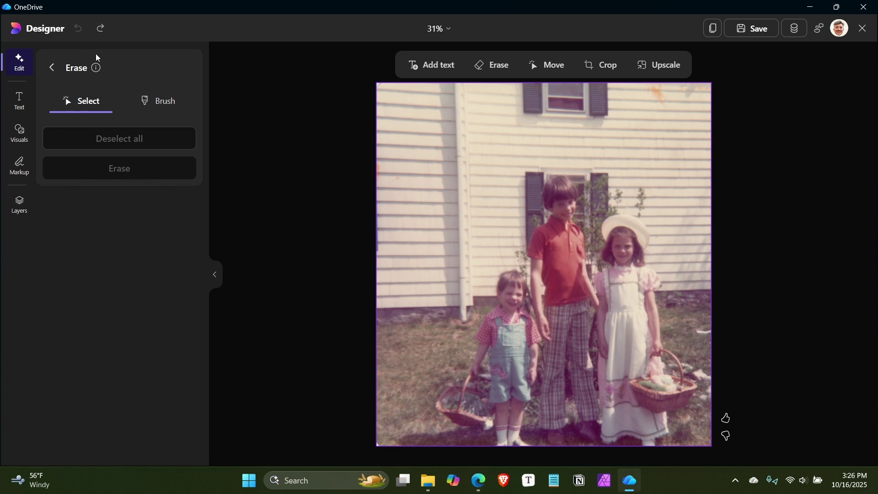
Return to the full image edits list and upscale the photo from 1888 x 2048 to 3776 x 4096 px
click(20, 63)
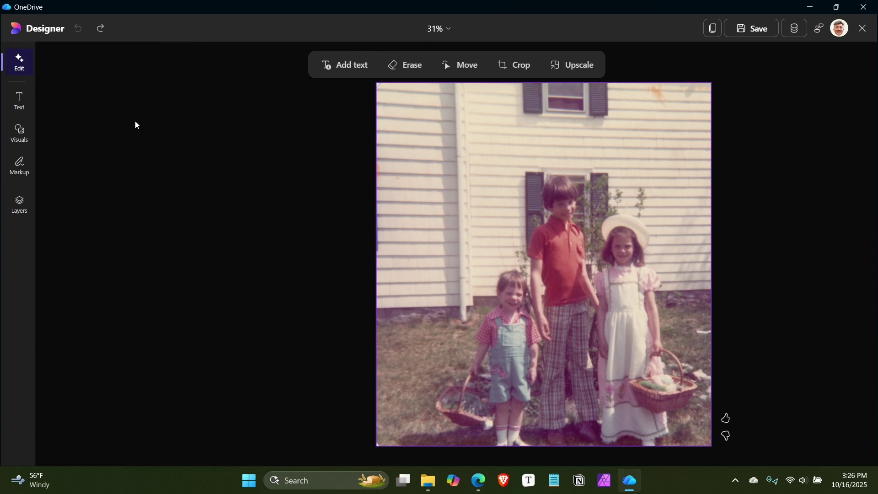
click(17, 62)
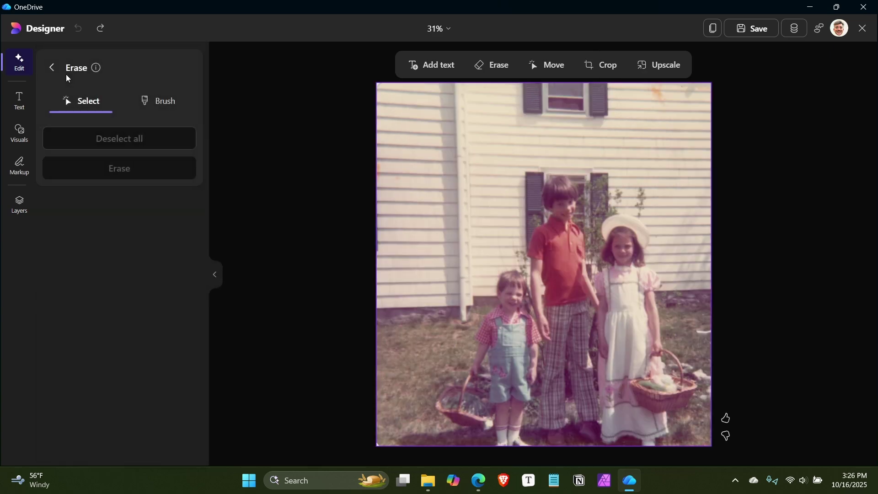
click(49, 67)
scroll(162, 197, down, 1)
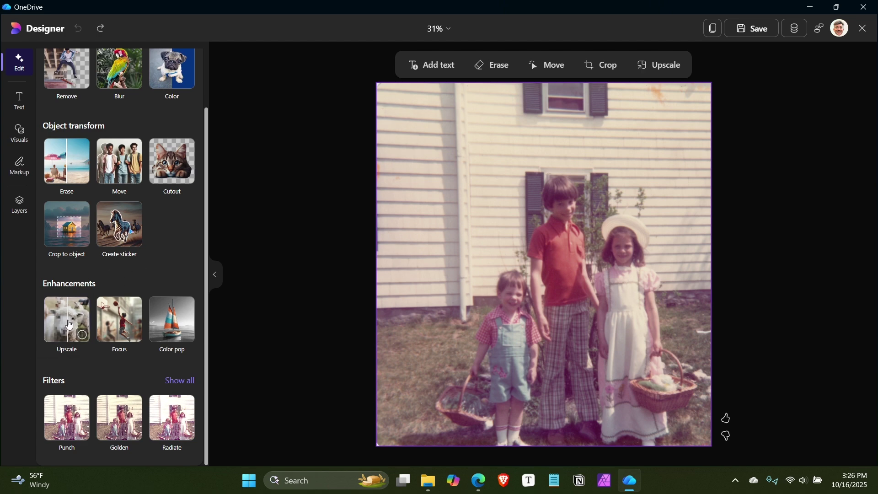
click(72, 316)
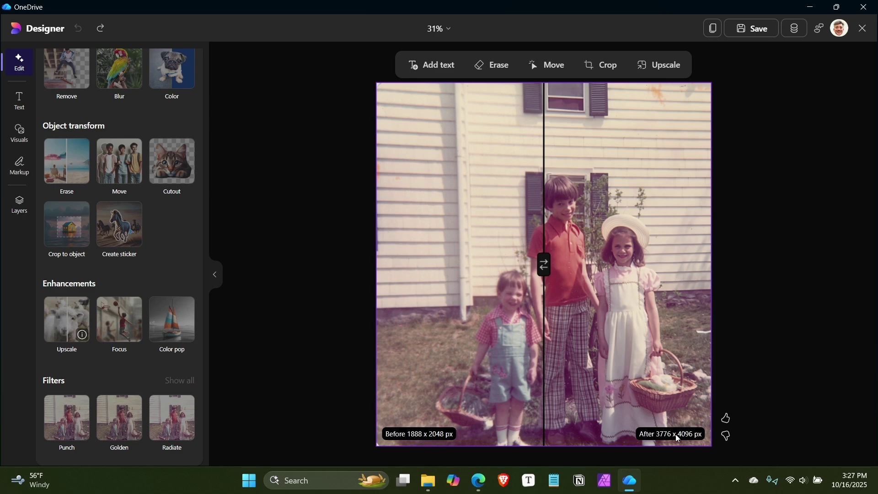
Slide the before/after split across the upscaled photo, then close Designer
drag(551, 265, 515, 259)
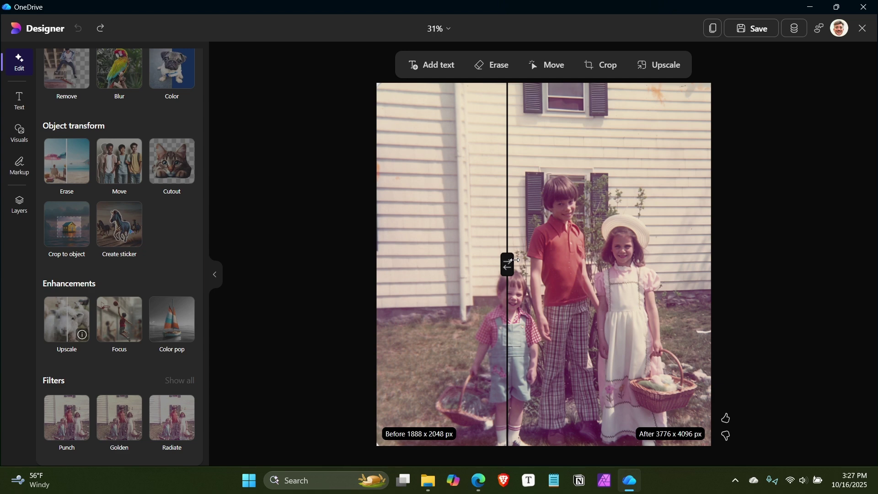
drag(515, 260, 507, 275)
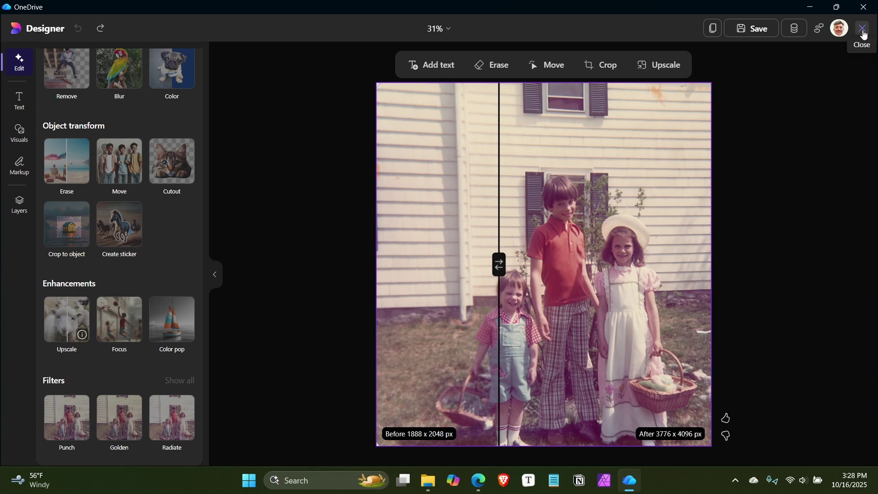
click(864, 28)
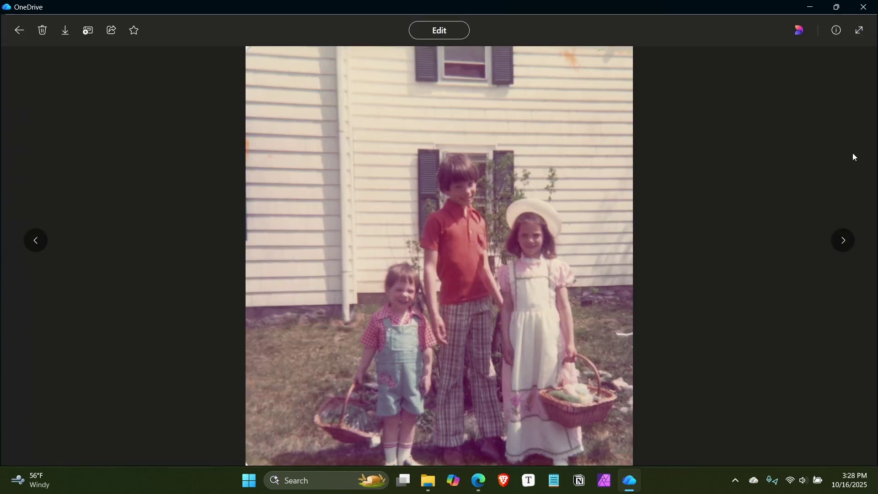
Close the OneDrive viewer, return Explorer to Home, and close the Explorer window
click(865, 7)
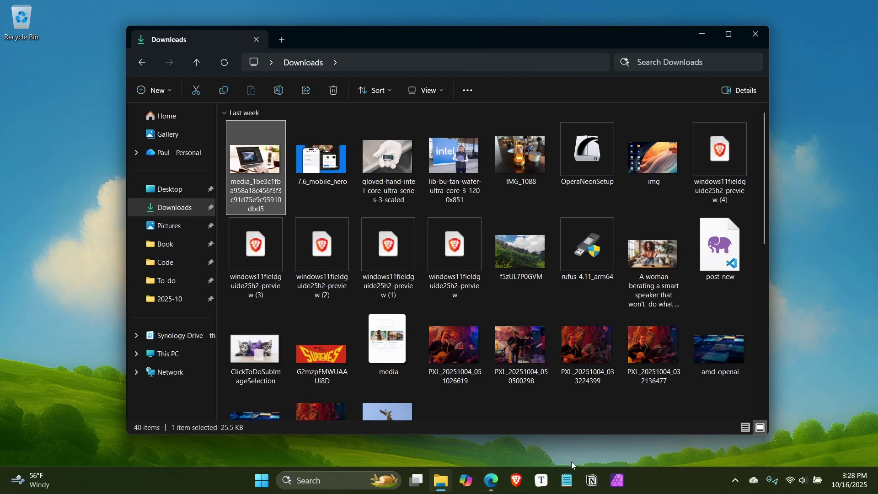
click(142, 64)
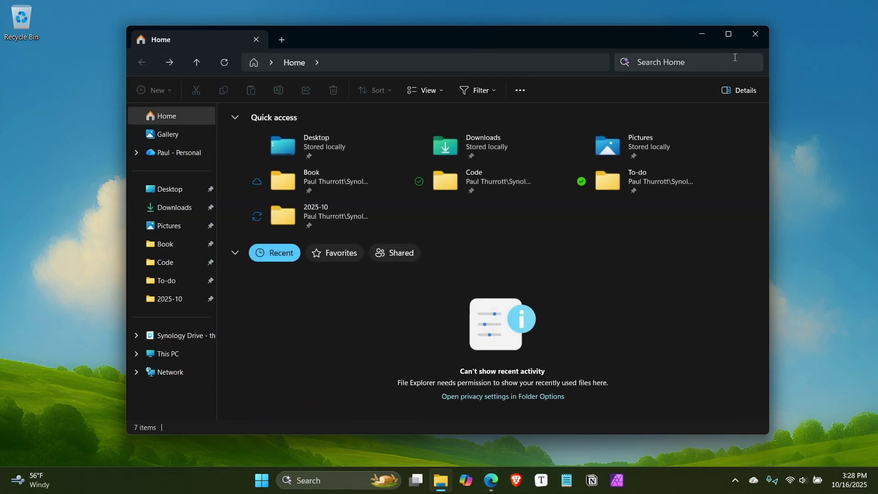
click(754, 36)
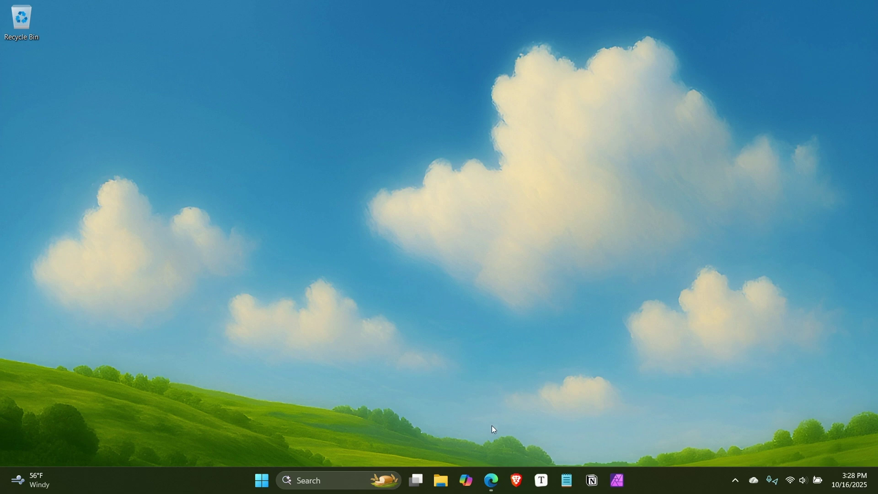
Reopen File Explorer, show the Gallery of 19,702 items from October 2025, and move the window up
click(451, 484)
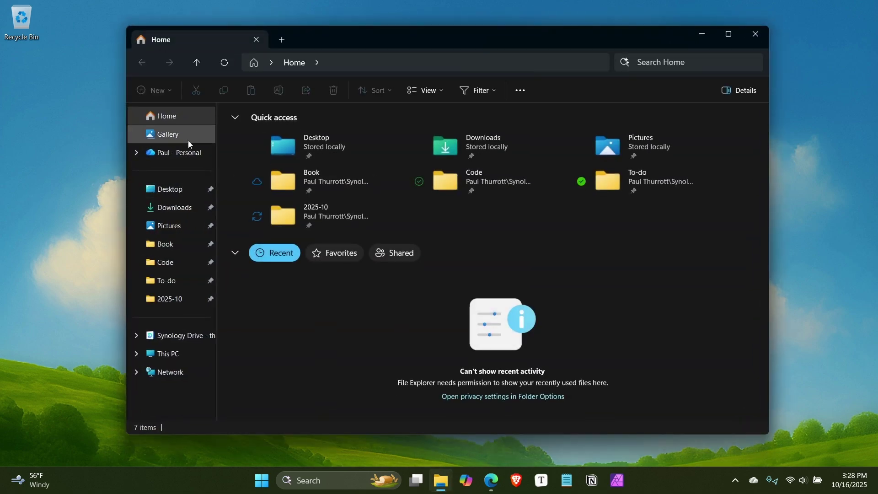
click(188, 138)
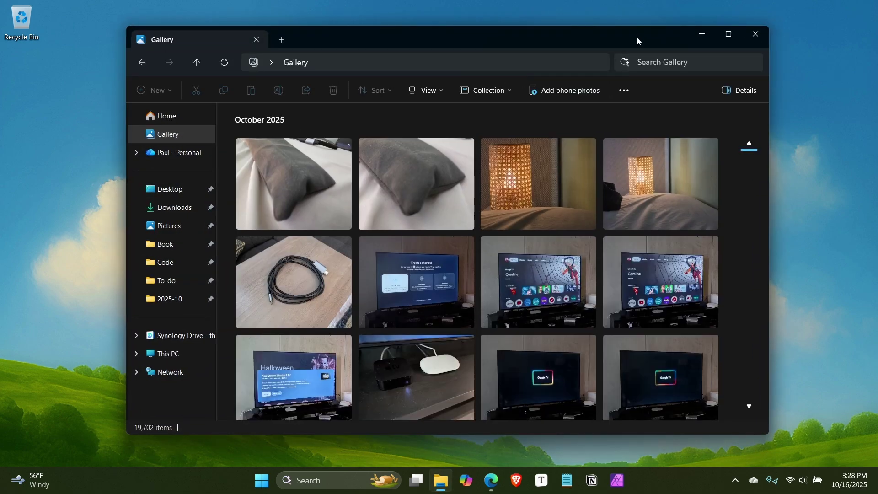
mouse_move(637, 39)
mouse_down()
mouse_move(633, 10)
mouse_move(632, 32)
mouse_up()
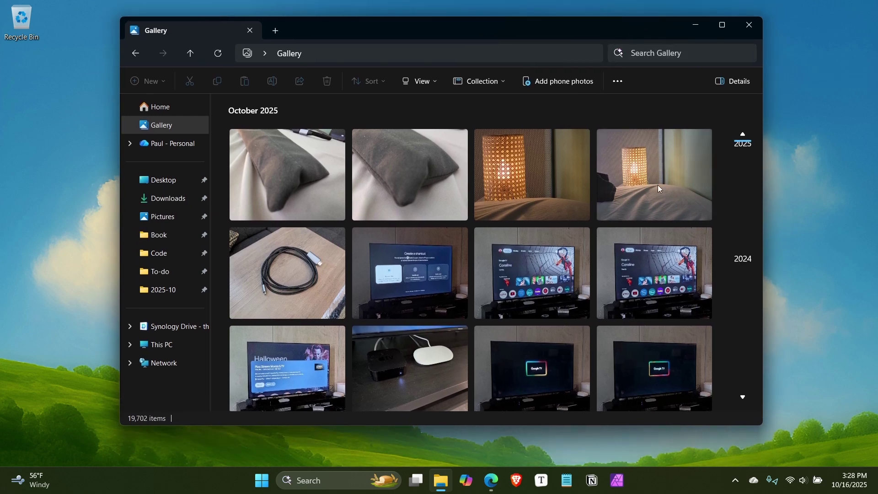